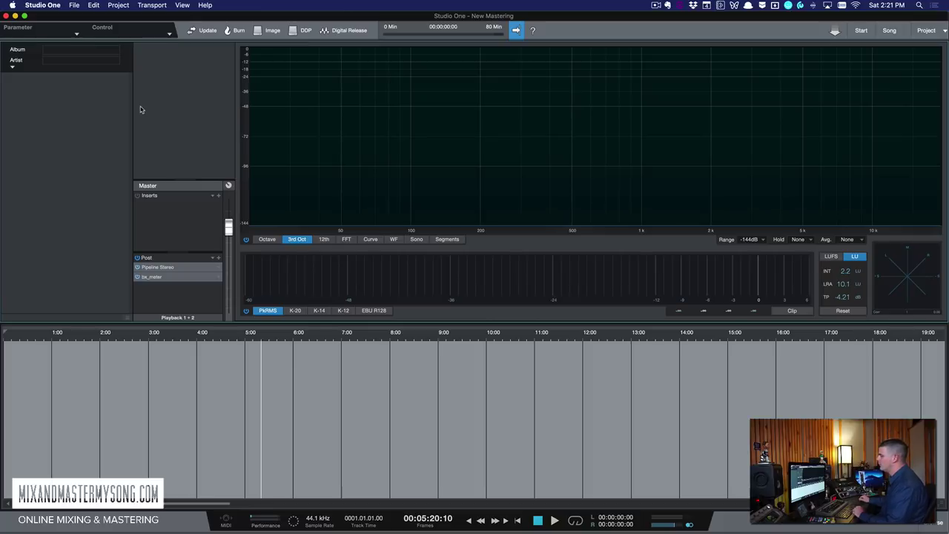
- Start a new project, check the sample rate options keeping 44.1 kHz, then abandon it
left_click(74, 6)
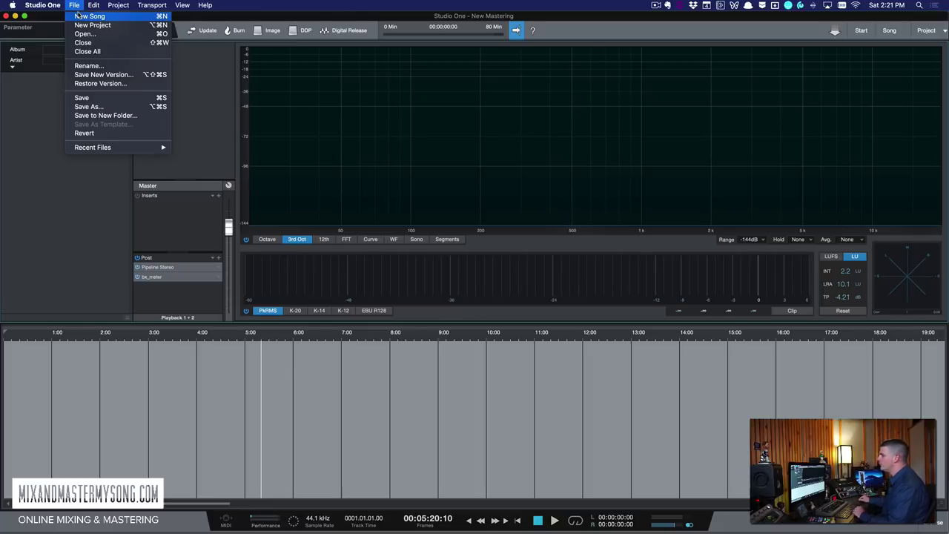
left_click(75, 5)
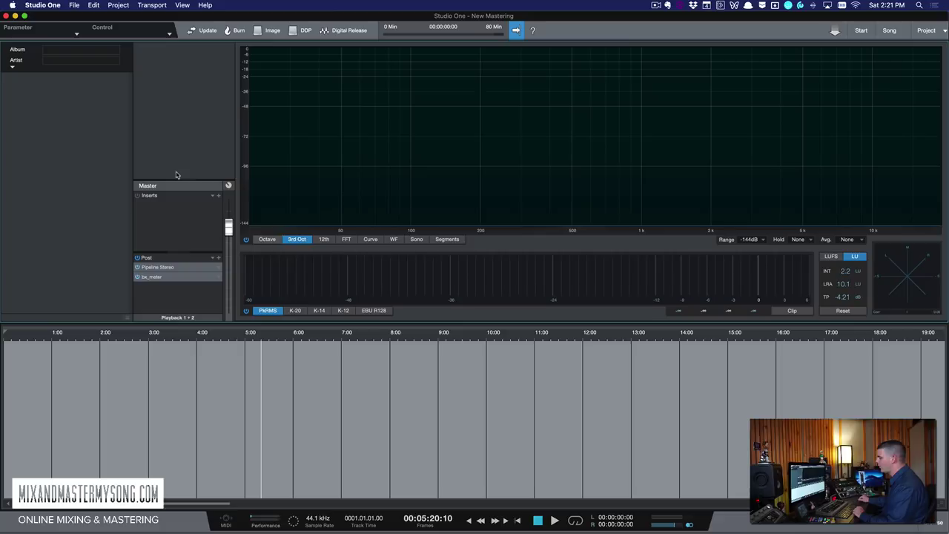
left_click(74, 5)
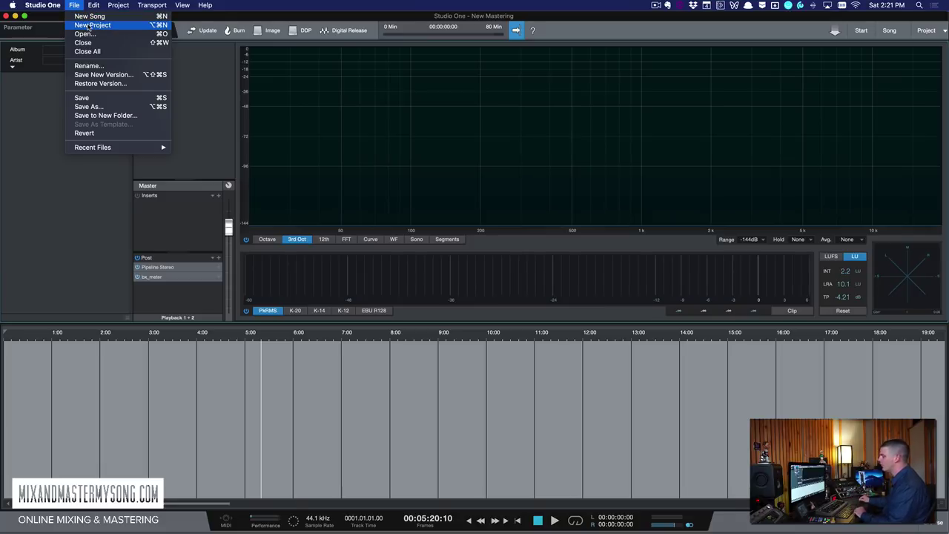
left_click(87, 28)
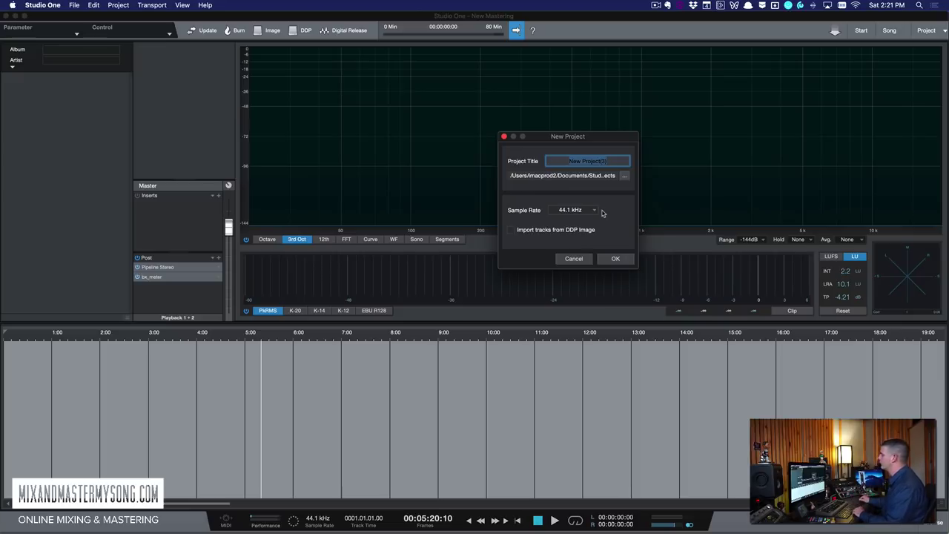
left_click(573, 213)
left_click(613, 204)
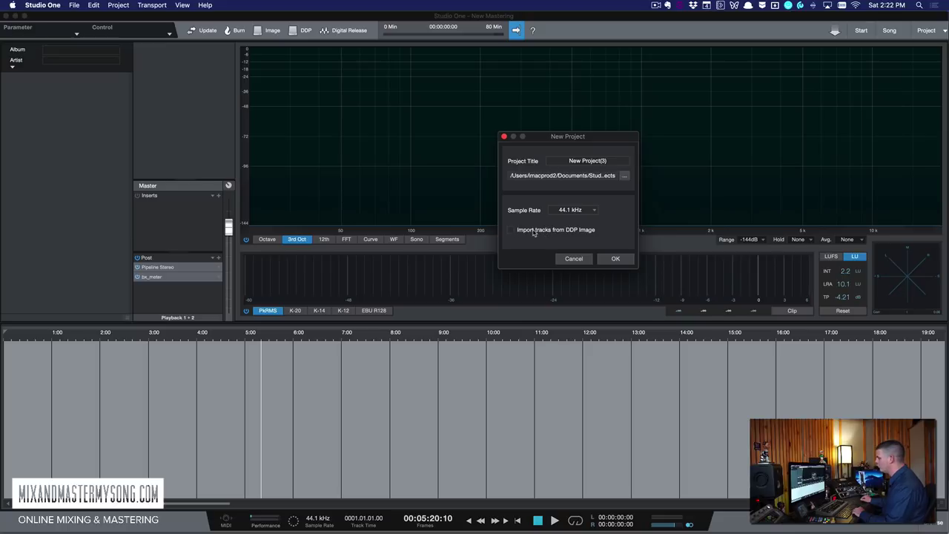
left_click(574, 259)
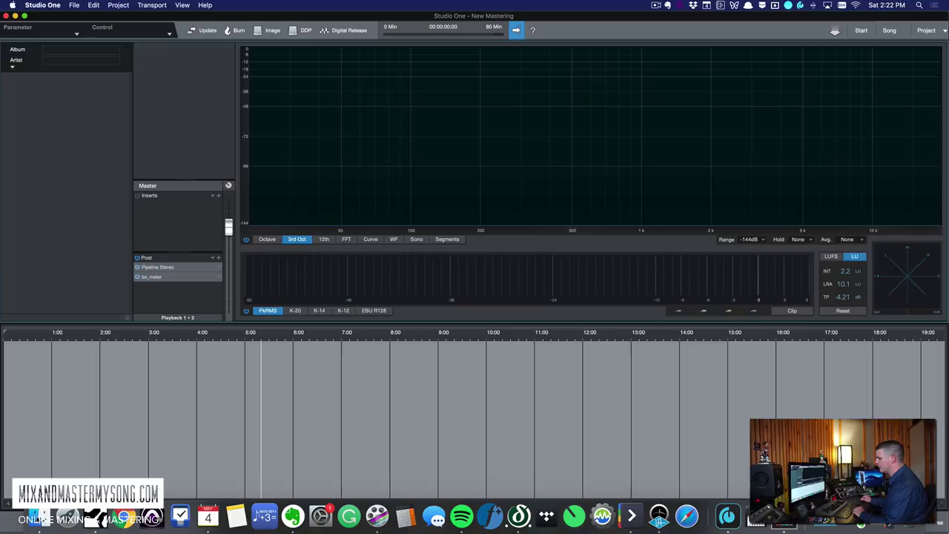
- Drag SAY THAT YOU LEAVING FINAL MIX from Imported Audio Files onto the timeline as track 1
left_click(180, 517)
left_click_drag(606, 376, 130, 367)
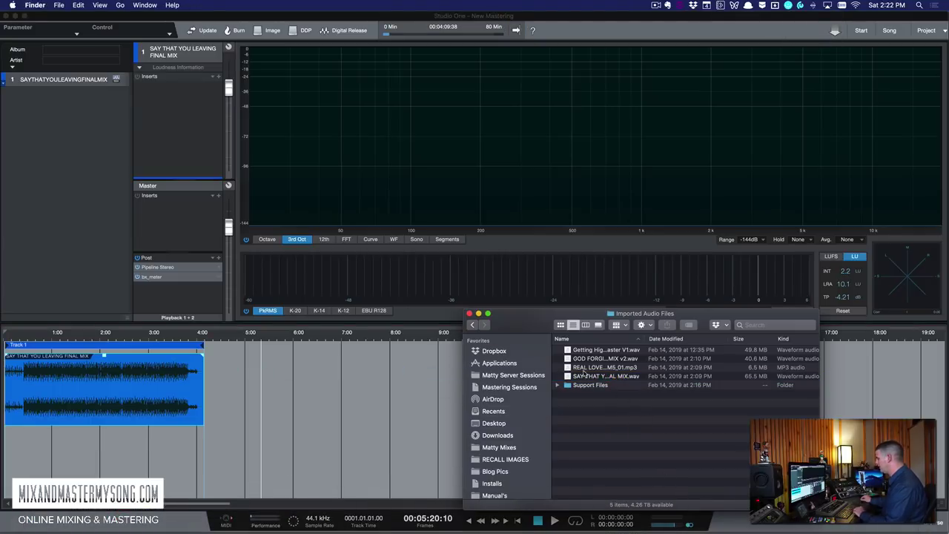
left_click_drag(542, 319, 558, 320)
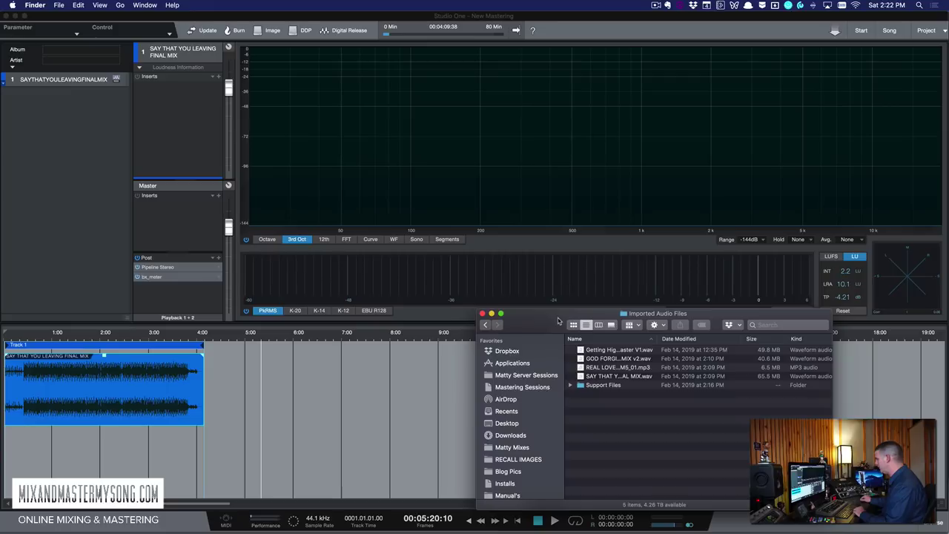
- Add GOD FORGIVES MIX v2 as the second track, then close Finder
left_click(630, 349)
left_click(632, 359)
left_click_drag(632, 359, 279, 447)
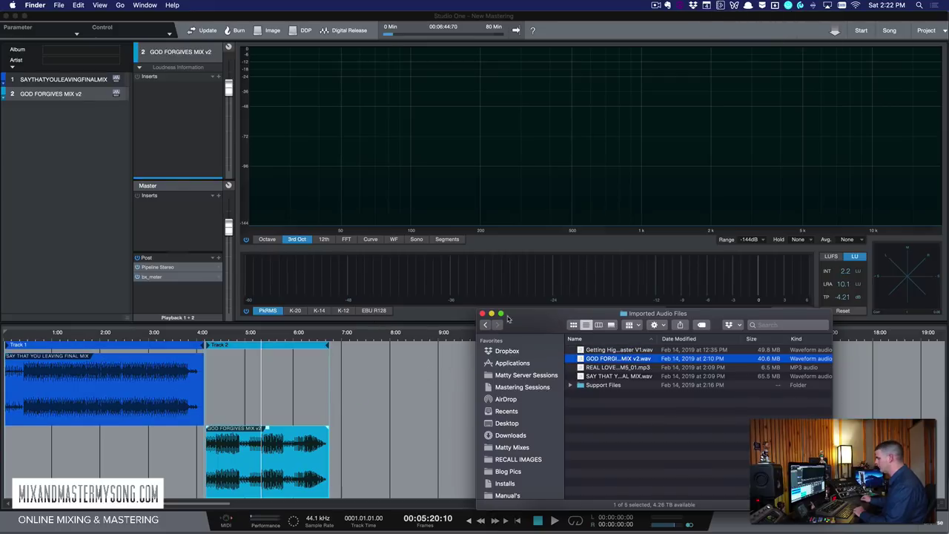
left_click(483, 314)
left_click(29, 150)
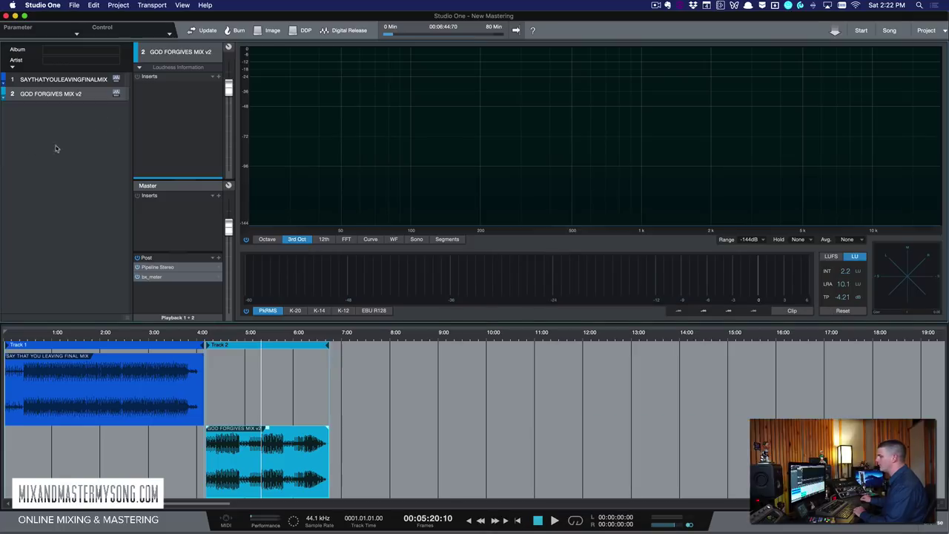
- Shift the GOD FORGIVES MIX v2 clip slightly left so the project totals 00:06:42:70
left_click(89, 375)
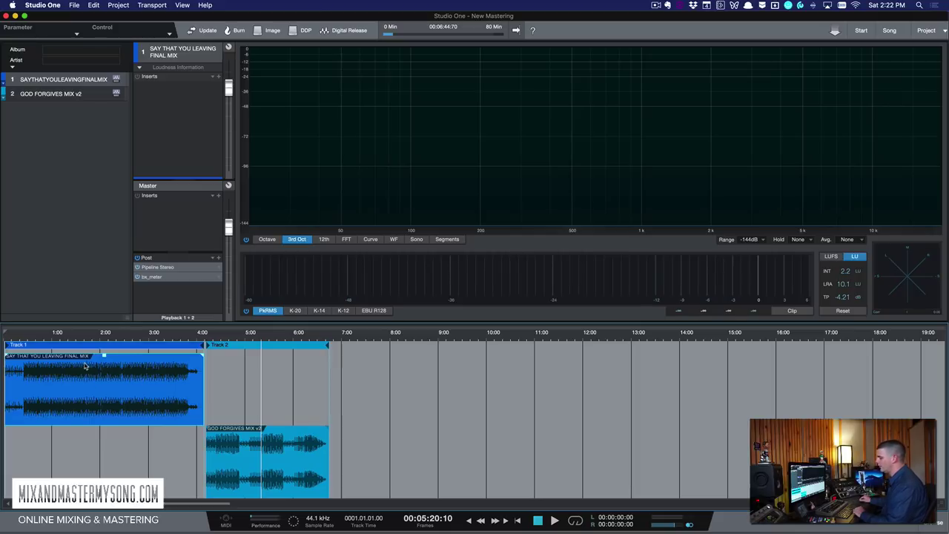
left_click(247, 480)
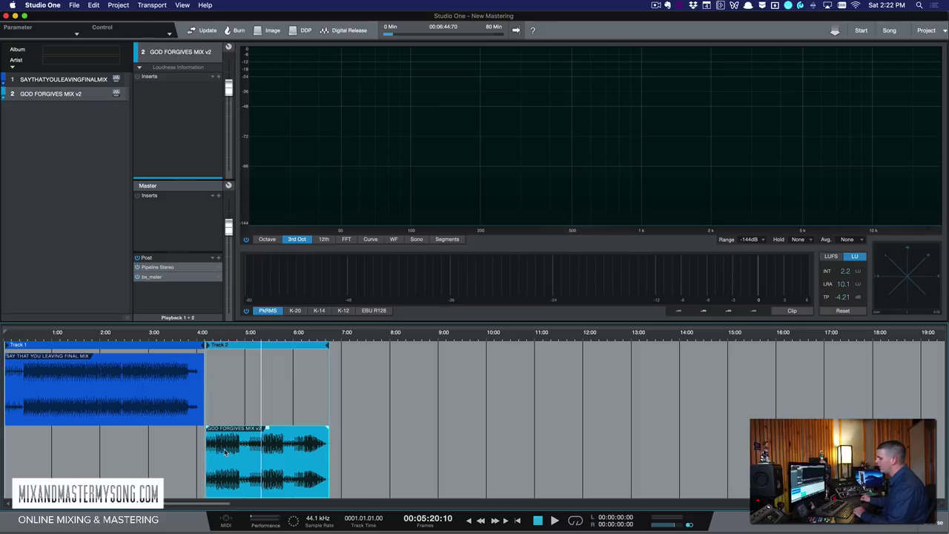
mouse_move(226, 454)
left_mouse_down()
mouse_move(211, 454)
mouse_move(221, 457)
left_mouse_up()
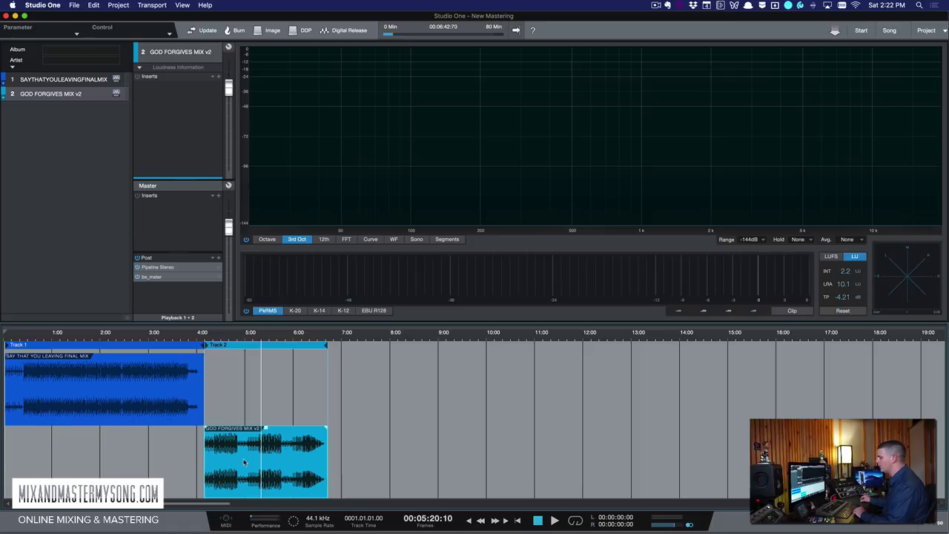
left_click_drag(237, 465, 259, 472)
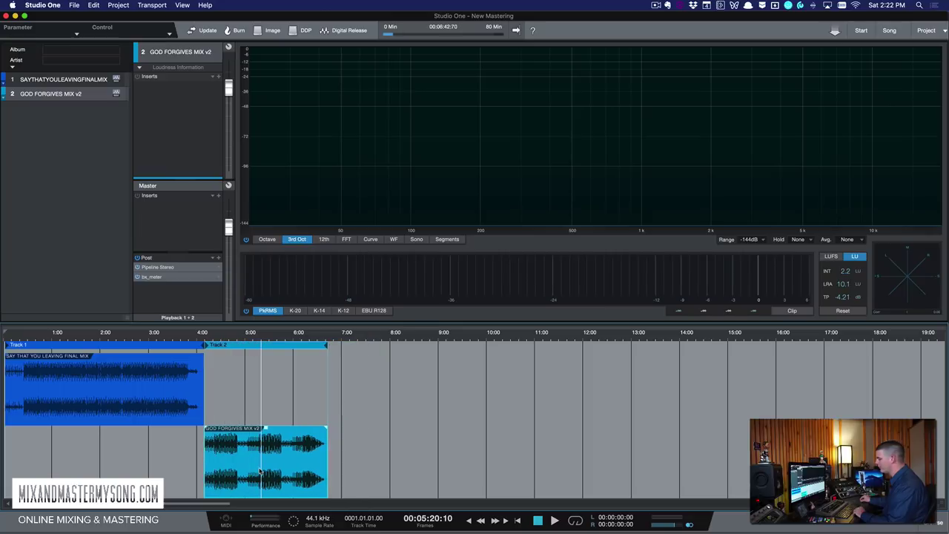
- Expand and collapse the song metadata fields, then select the SAY THAT YOU LEAVING FINAL MIX clip
left_click(11, 67)
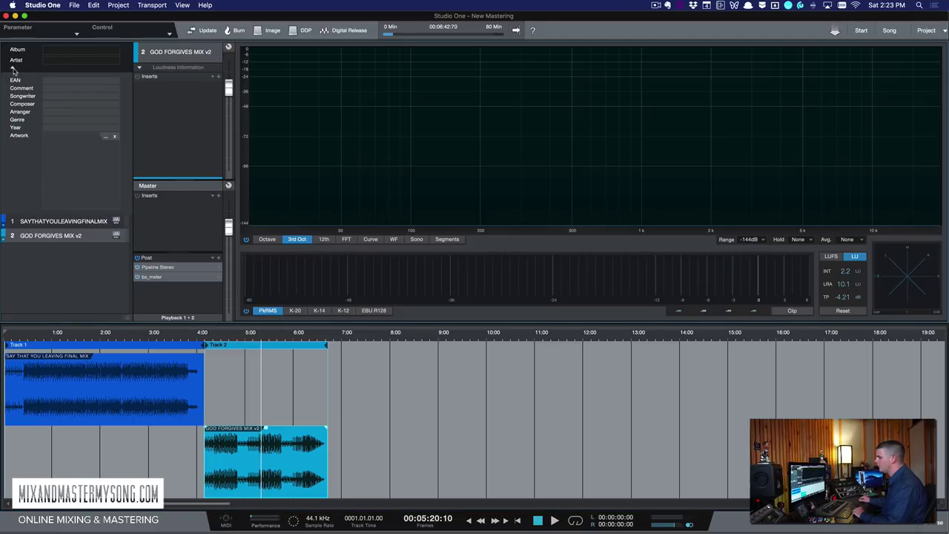
left_click(12, 68)
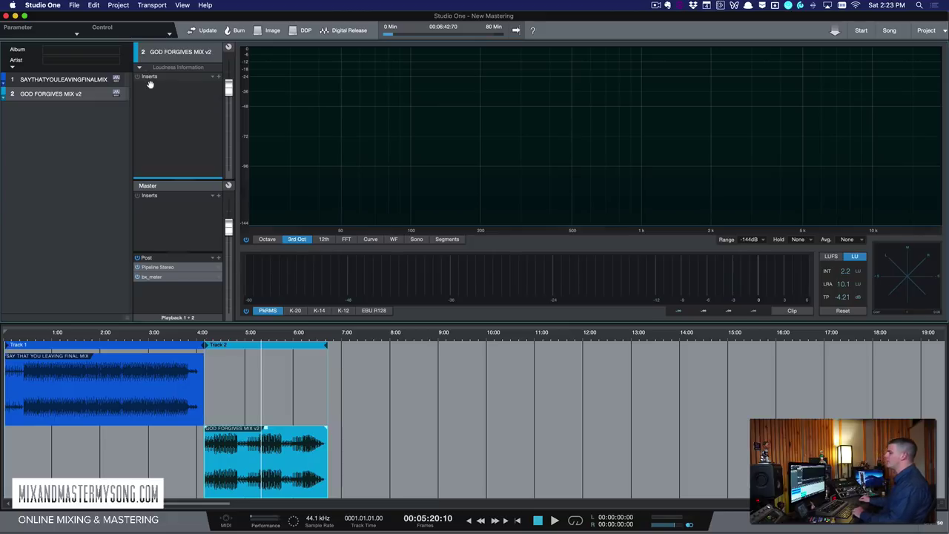
left_click(115, 388)
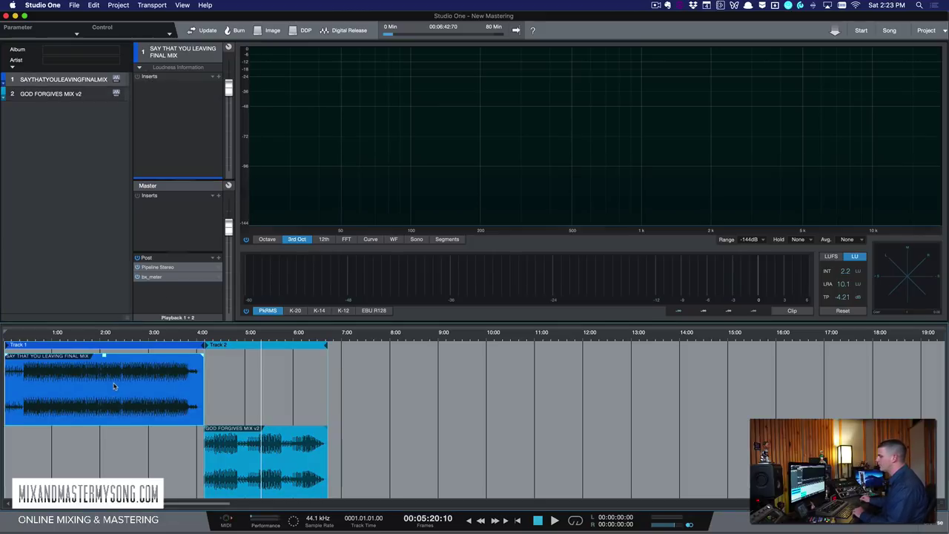
left_click(267, 460)
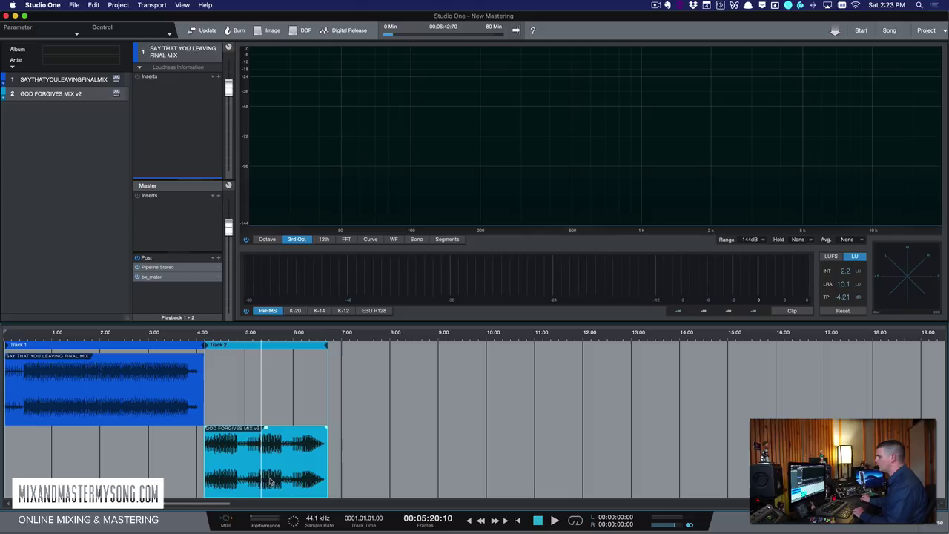
left_click(128, 396)
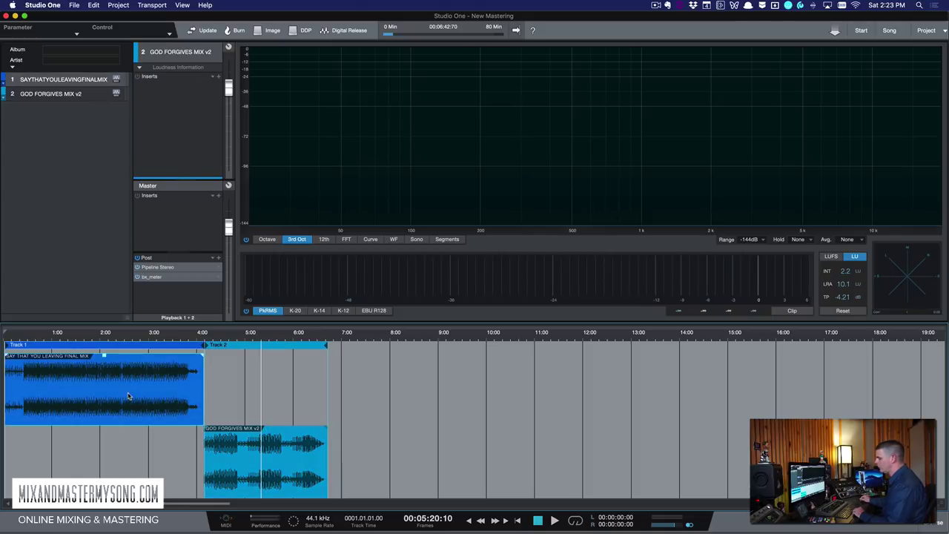
left_click(219, 76)
left_click(270, 101)
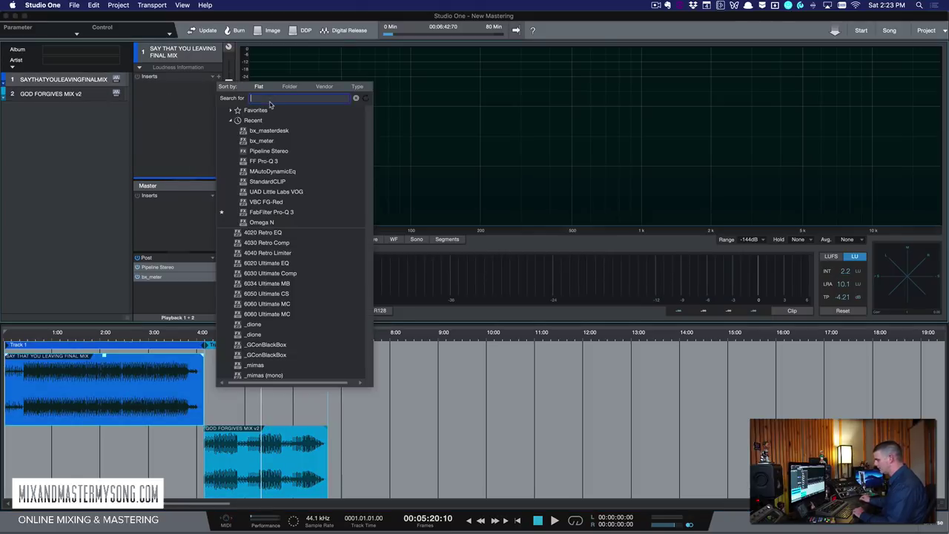
type("master")
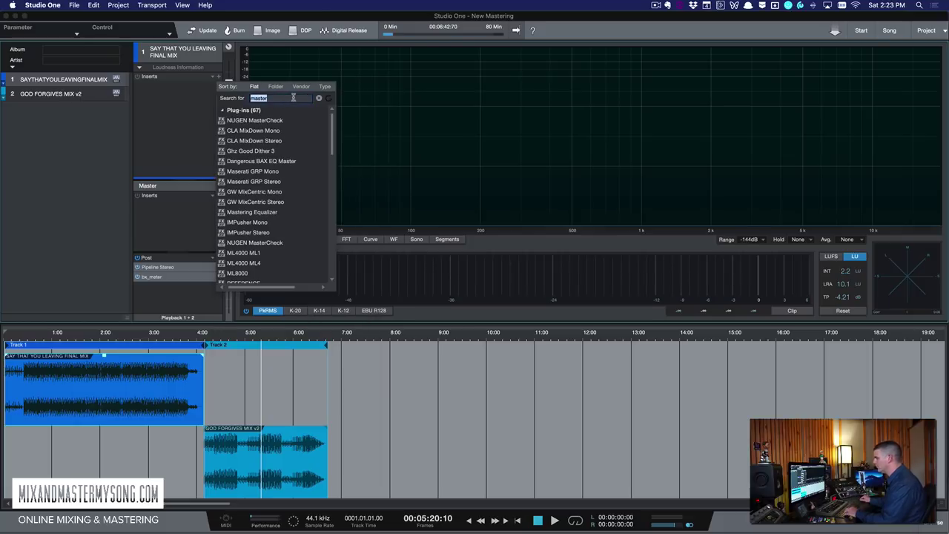
type("des")
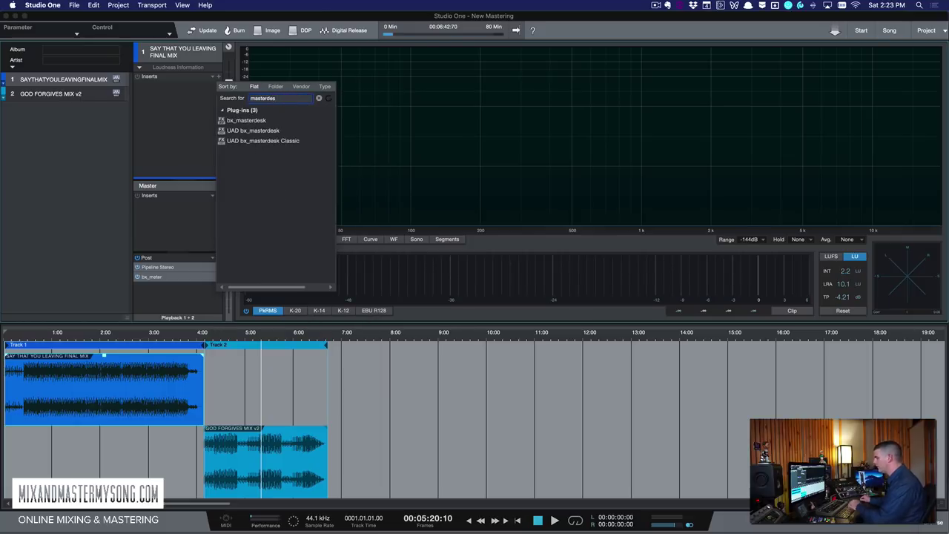
left_click(262, 121)
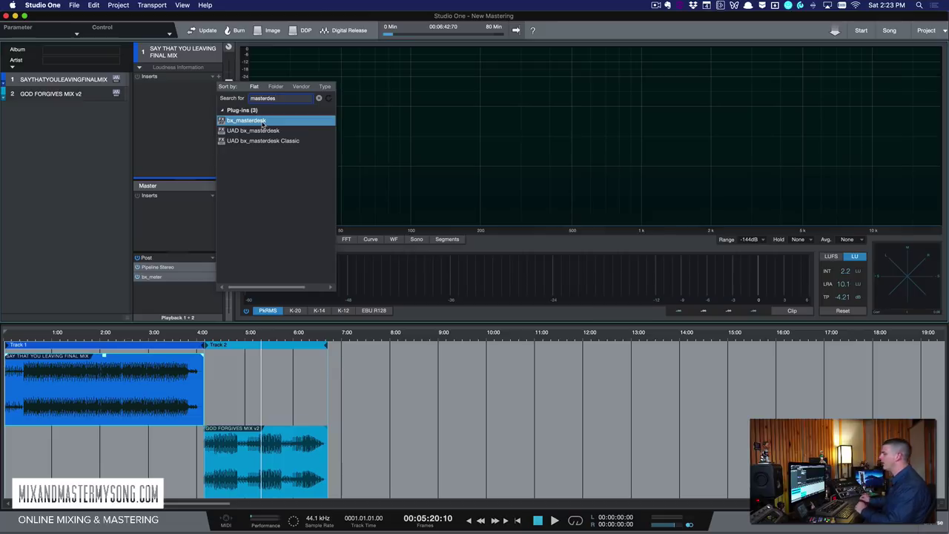
double_click(261, 122)
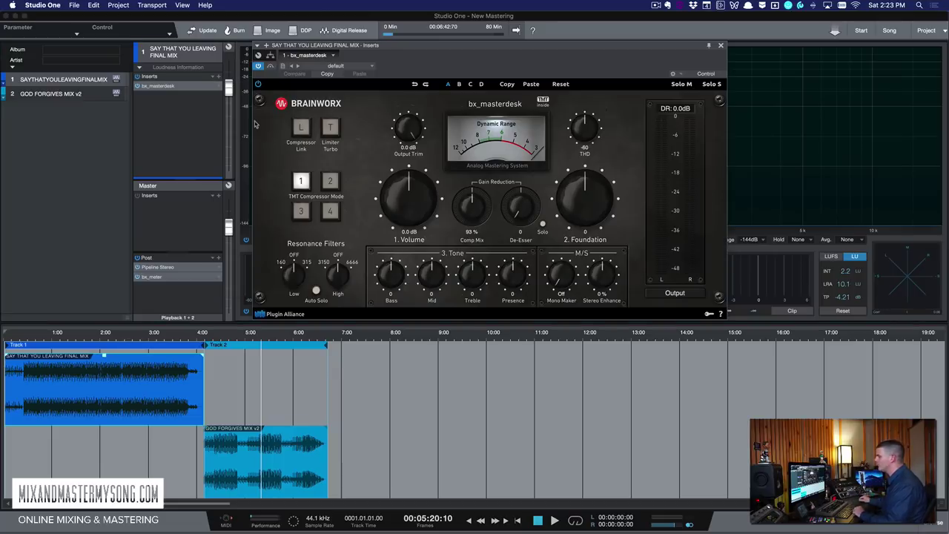
left_click_drag(573, 46, 583, 47)
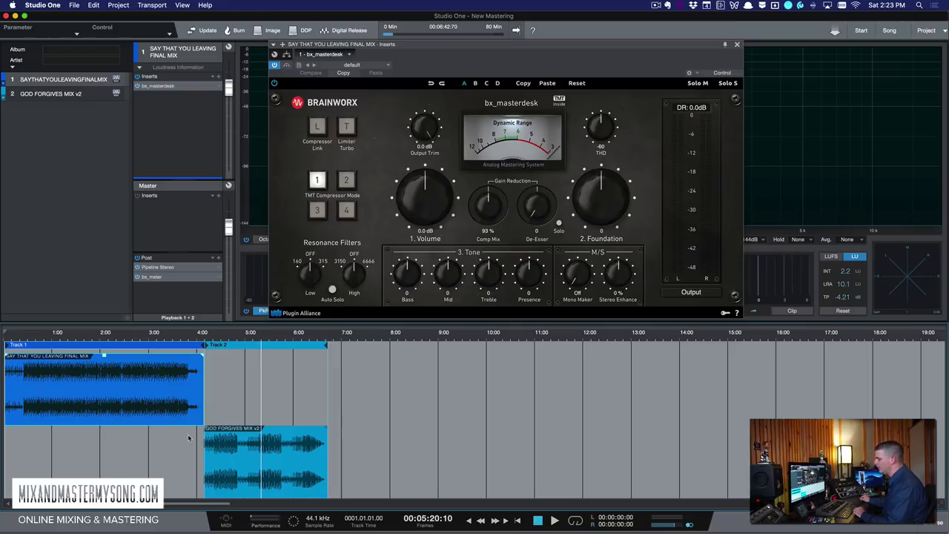
left_click(261, 474)
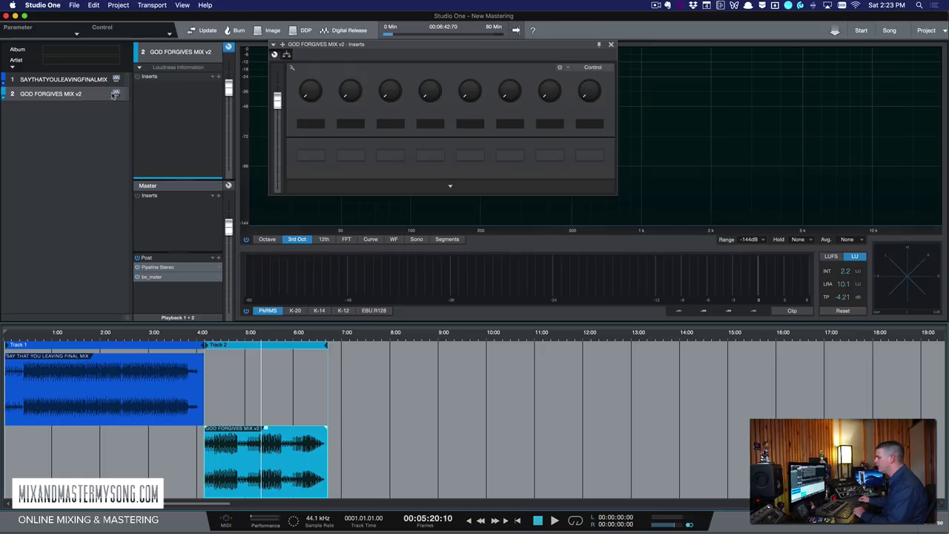
left_click(160, 416)
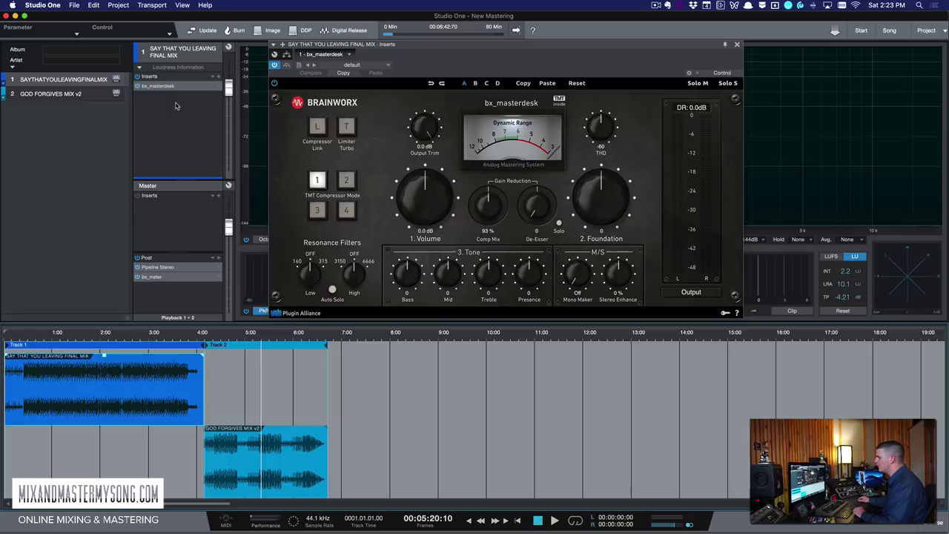
left_click(248, 454)
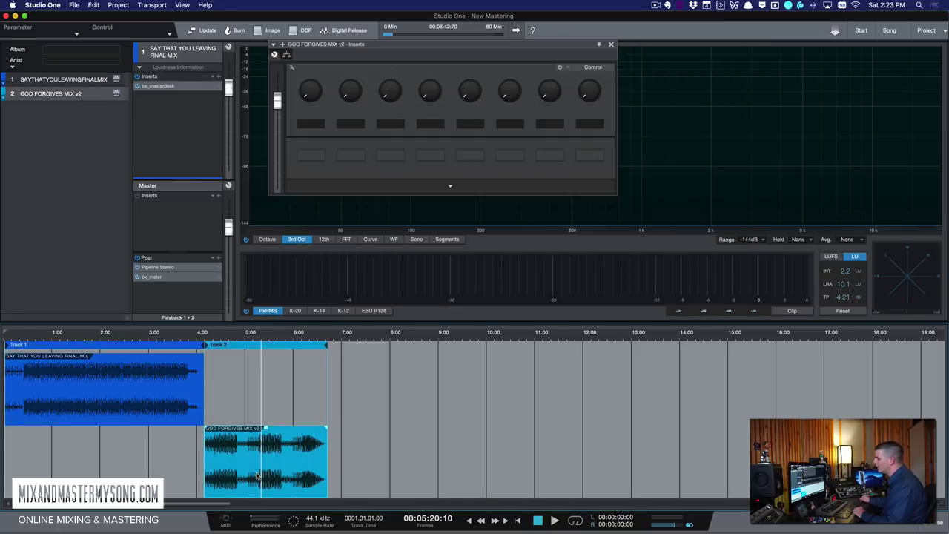
left_click(133, 394)
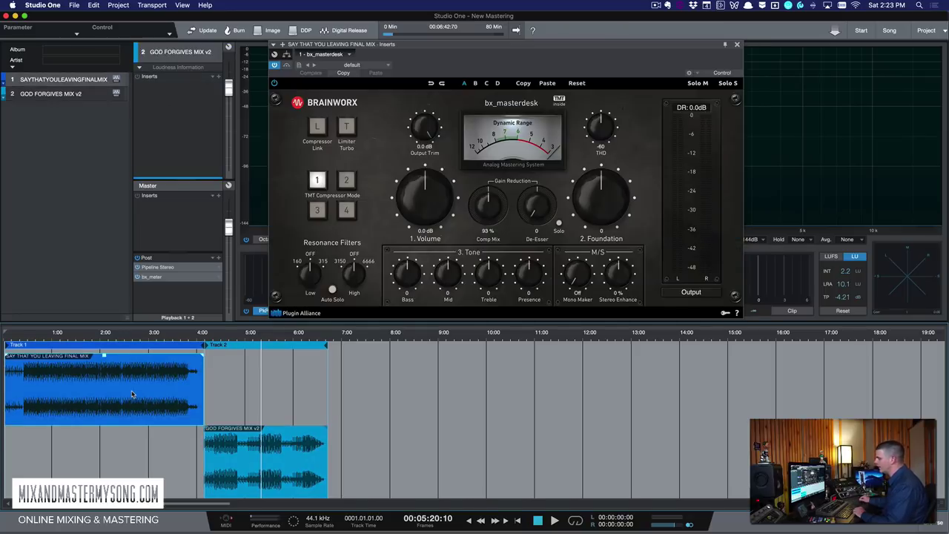
- Insert FabFilter Pro-L 2 on the Master bus via a 'fab' plug-in search
left_click(219, 197)
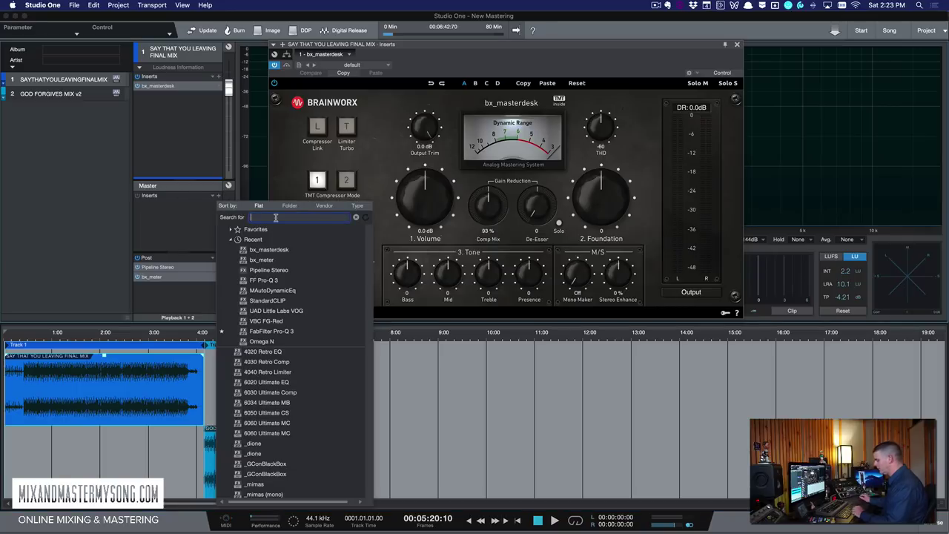
type("fab")
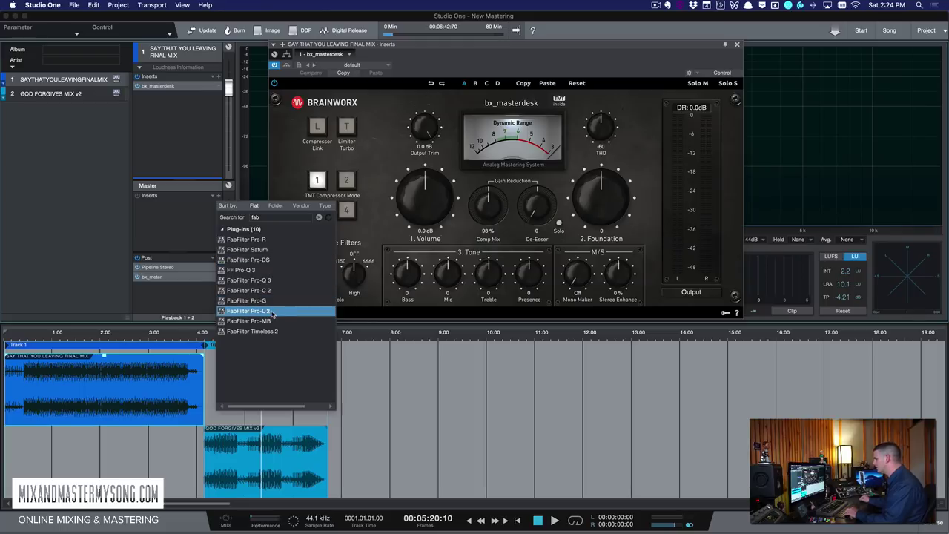
left_click(272, 313)
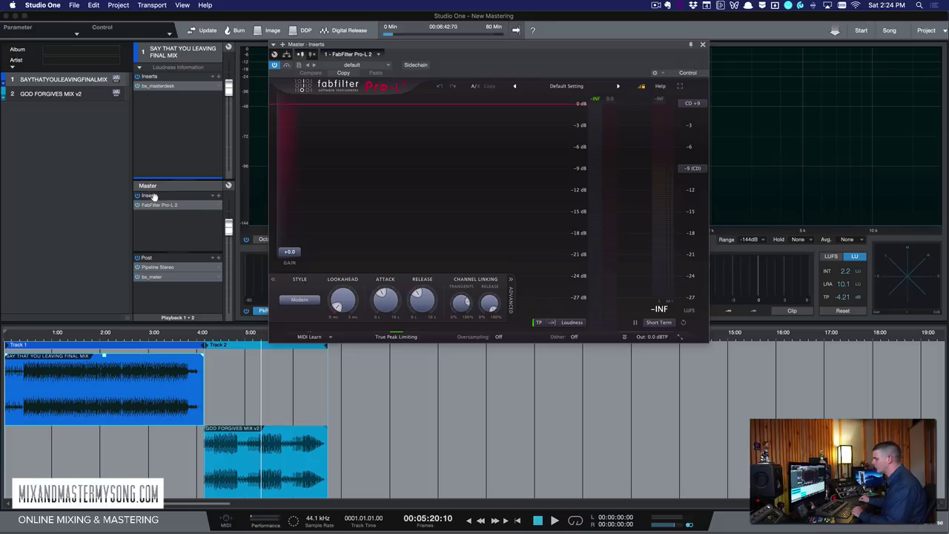
- Switch between the two song tracks, ending with GOD FORGIVES MIX v2 selected
left_click(275, 466)
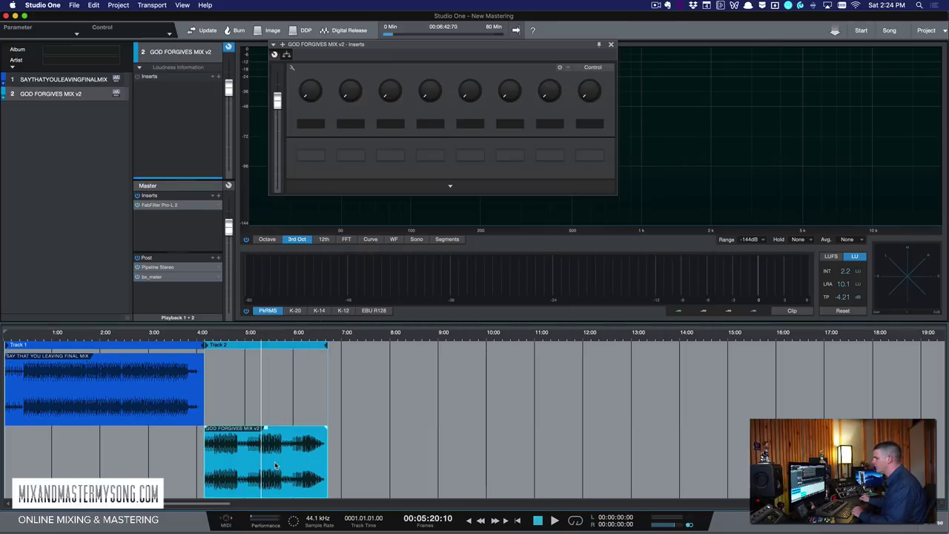
left_click(172, 415)
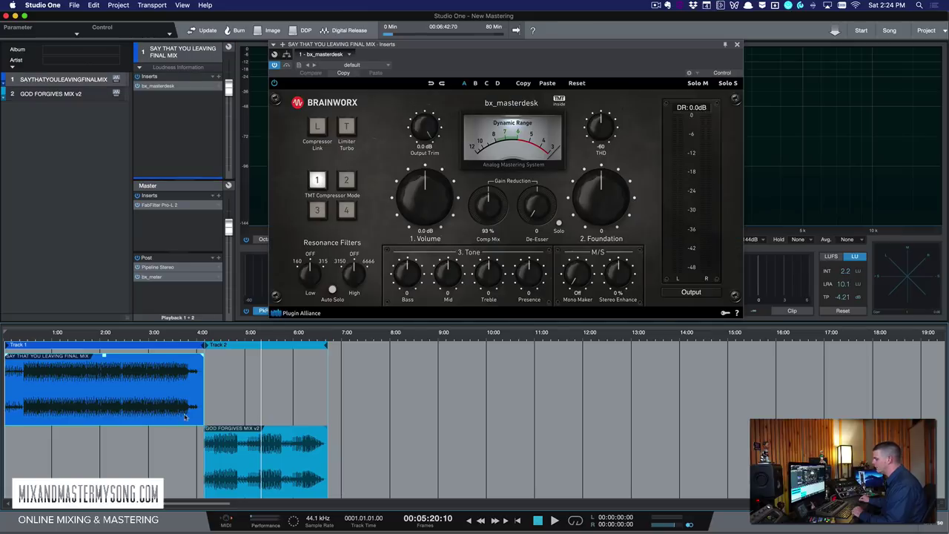
left_click(263, 471)
left_click(173, 404)
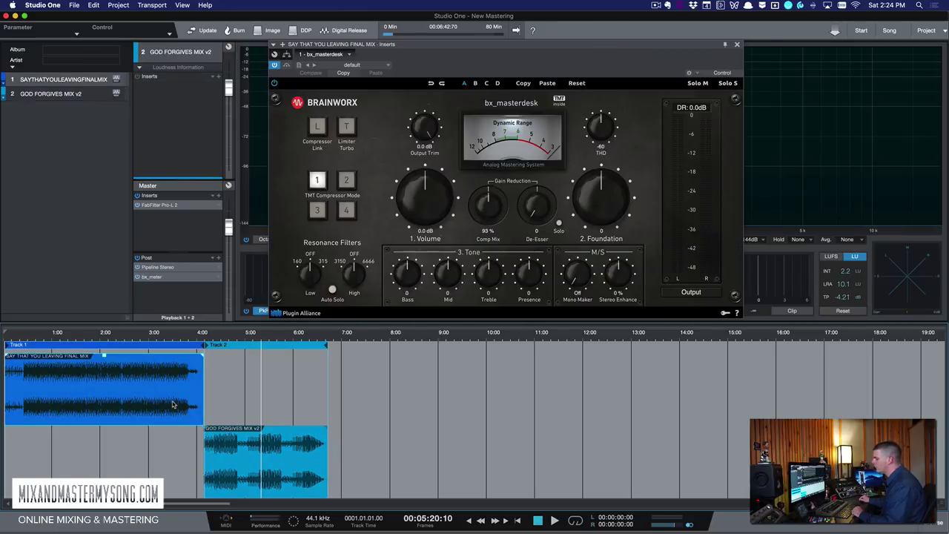
left_click(248, 452)
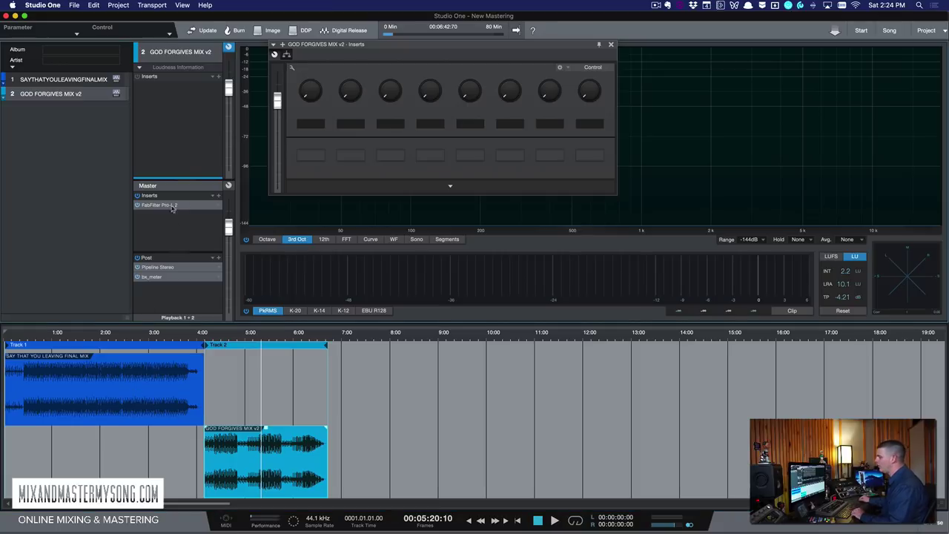
- Select the first song to show its bx_masterdesk, then close that editor window
left_click(146, 409)
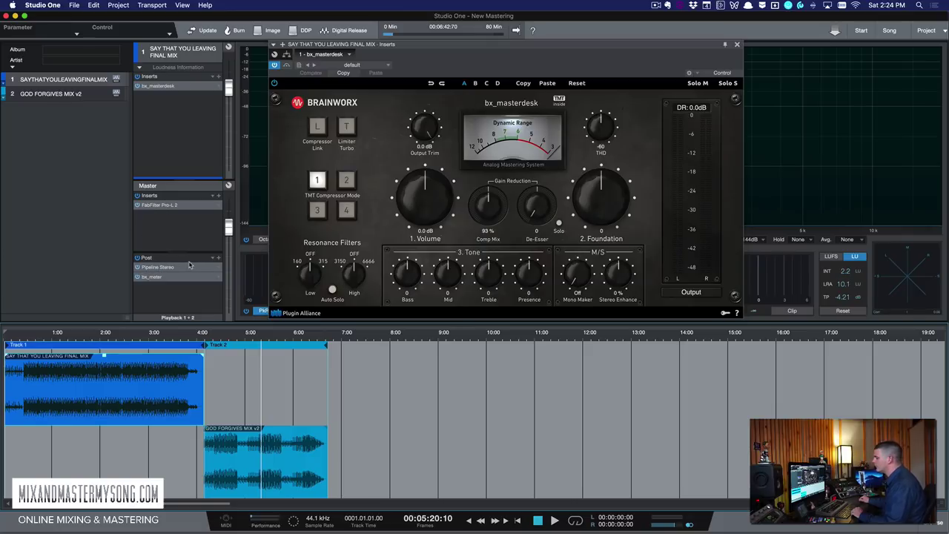
left_click(737, 44)
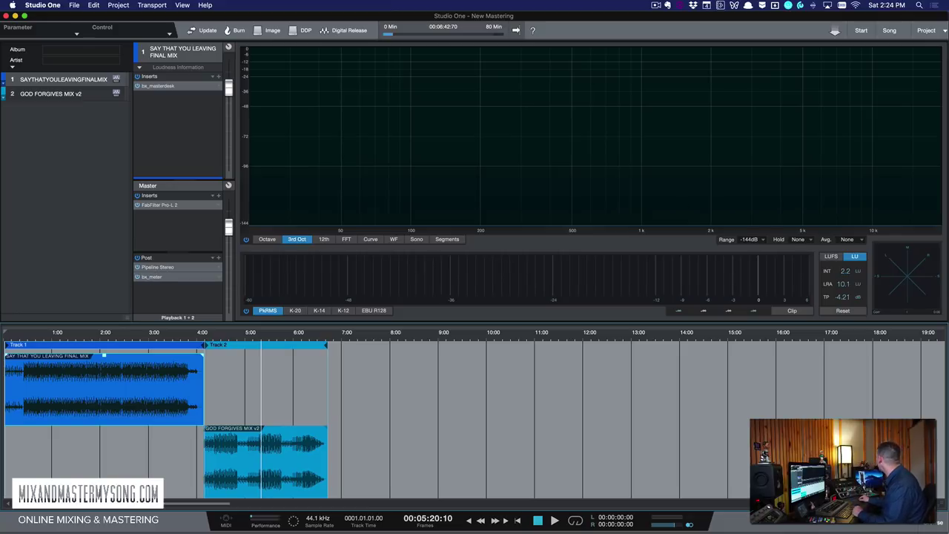
- Open the Master Post bx_meter and drag its window to the right screen edge
left_click(152, 277)
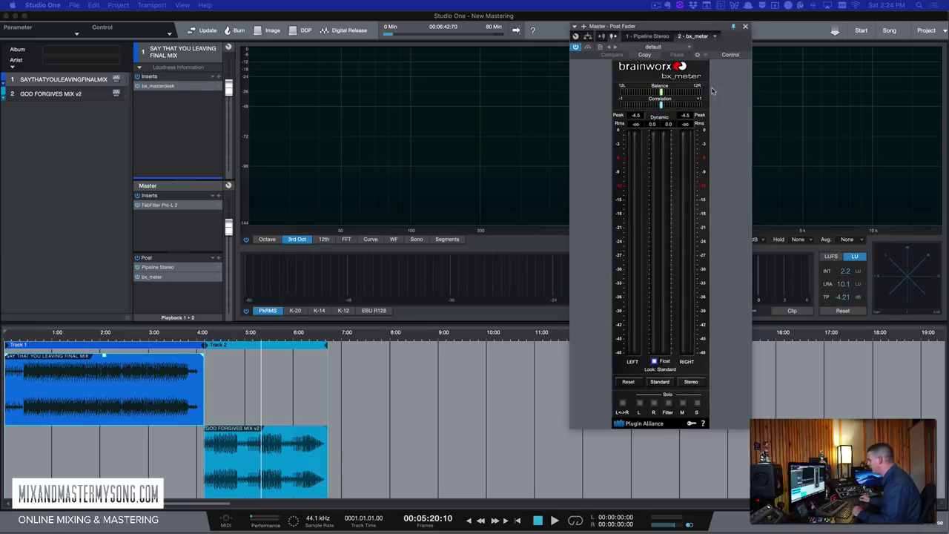
left_click_drag(716, 34, 902, 28)
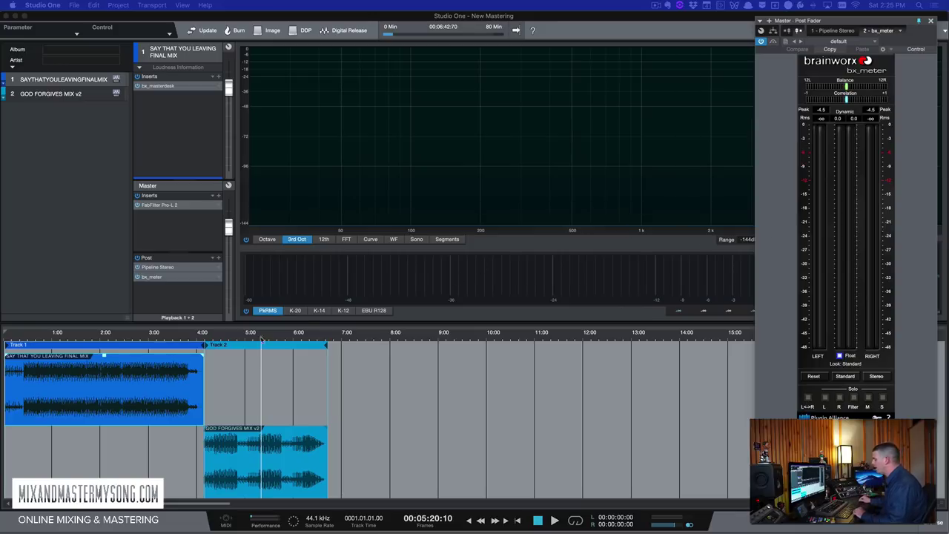
- Play from 2:19, jump to 4:29 and 1:25 comparing levels, stop, then select GOD FORGIVES MIX v2
left_click(117, 335)
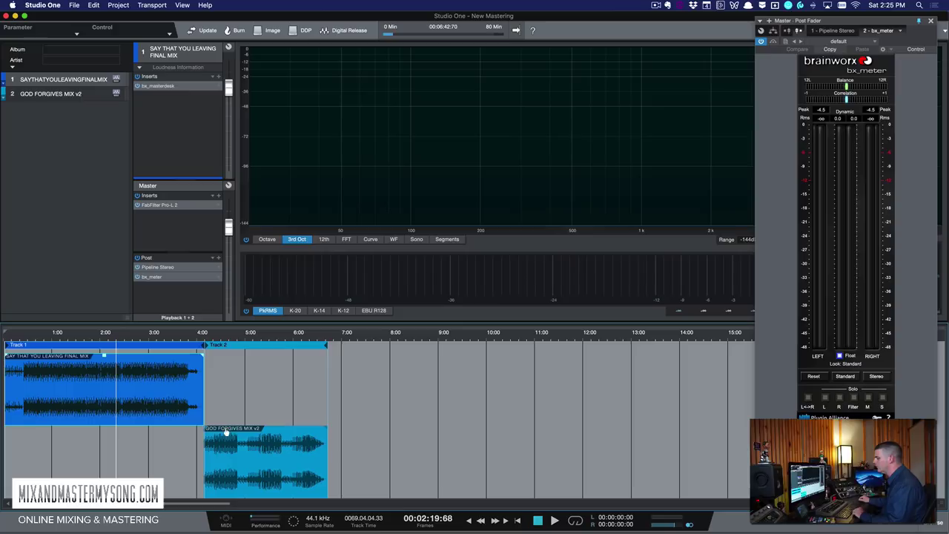
key("space")
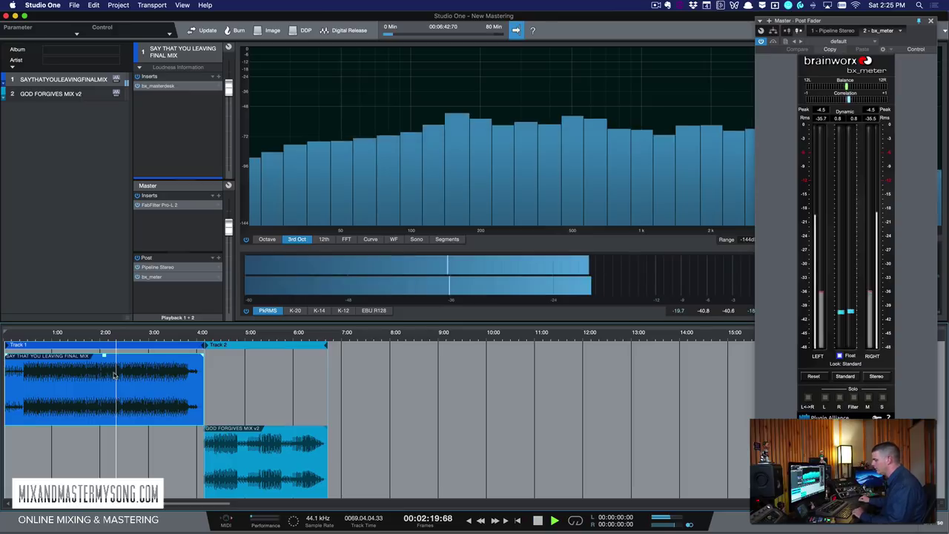
left_click(221, 339)
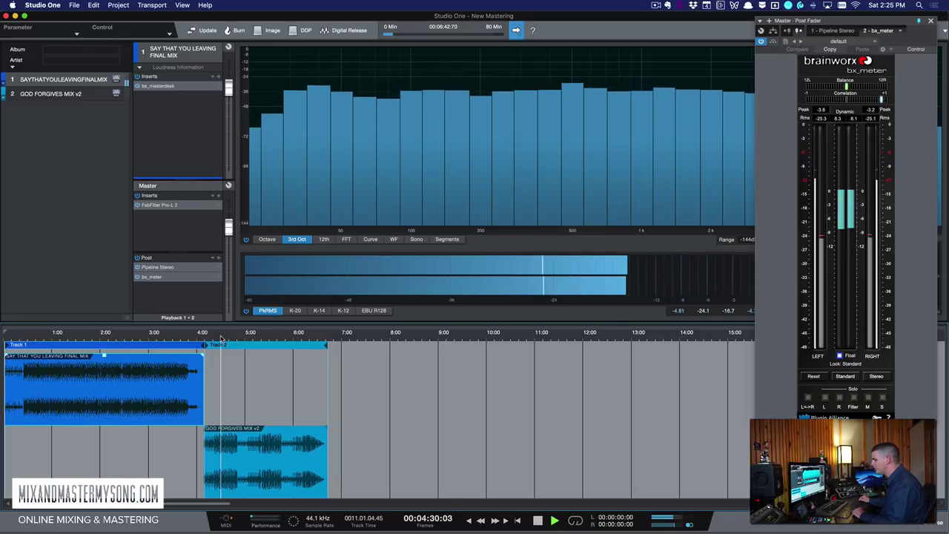
left_click(72, 340)
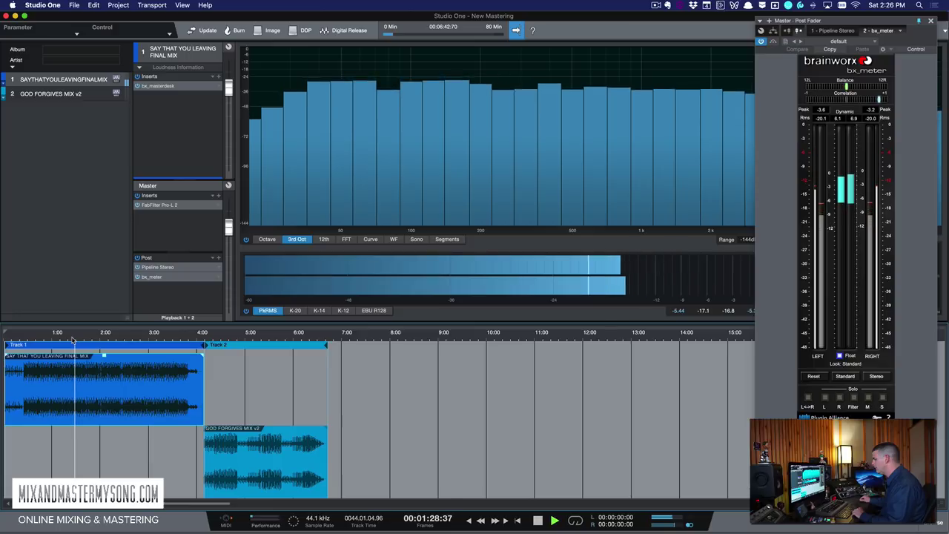
left_click(72, 341)
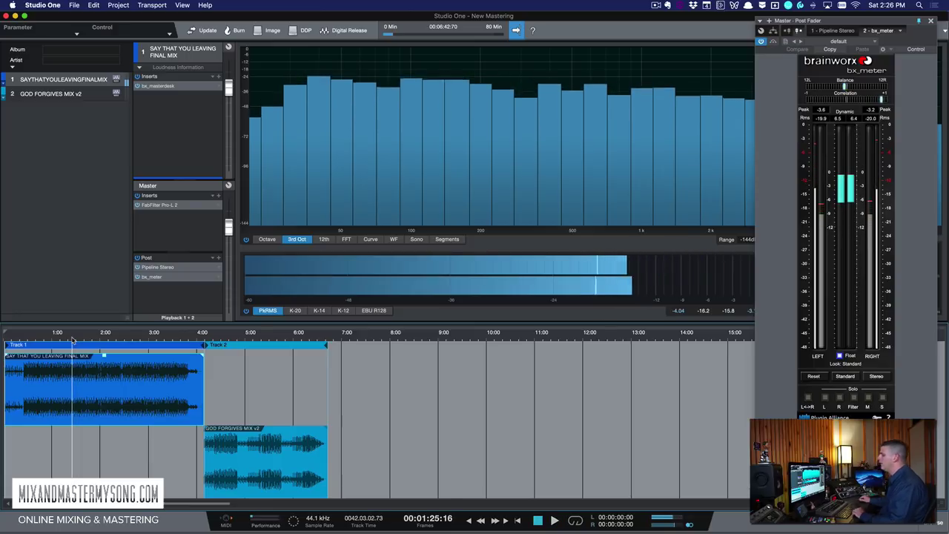
key("space")
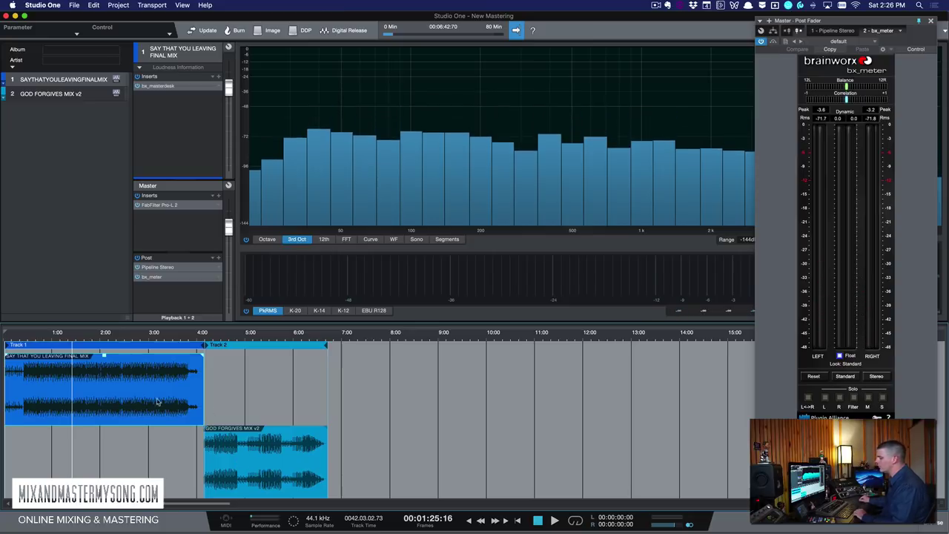
left_click(232, 464)
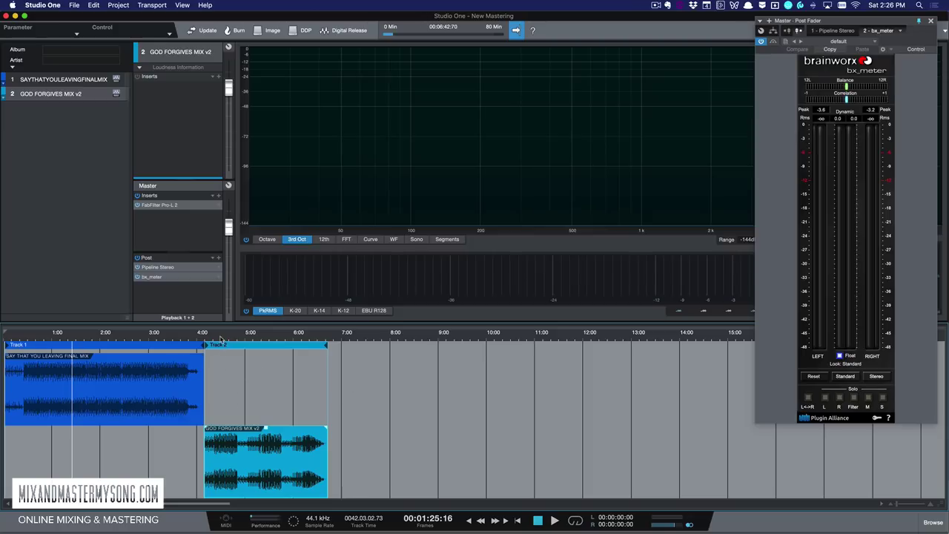
- With the playhead at 4:29, insert bx_masterdesk on GOD FORGIVES MIX v2 via a 'masterdesk' search
left_click(220, 339)
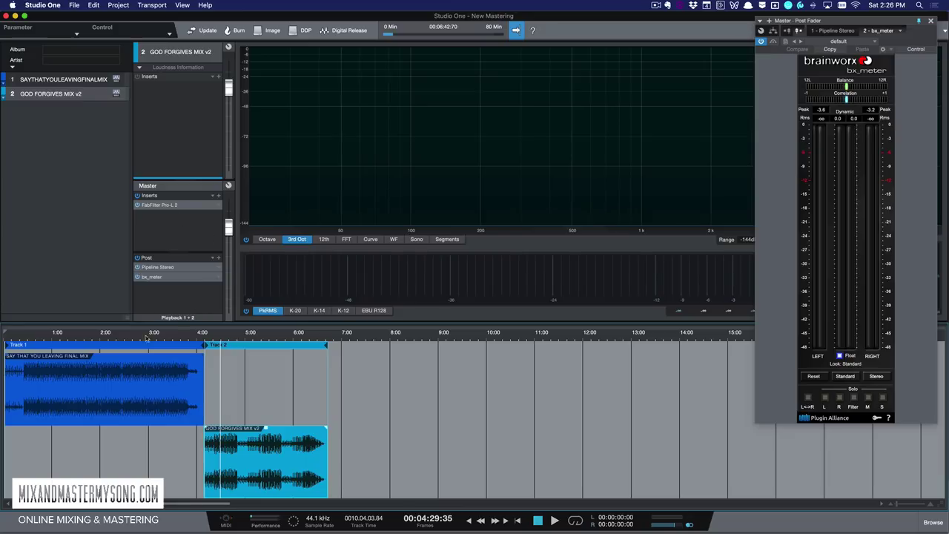
left_click(219, 77)
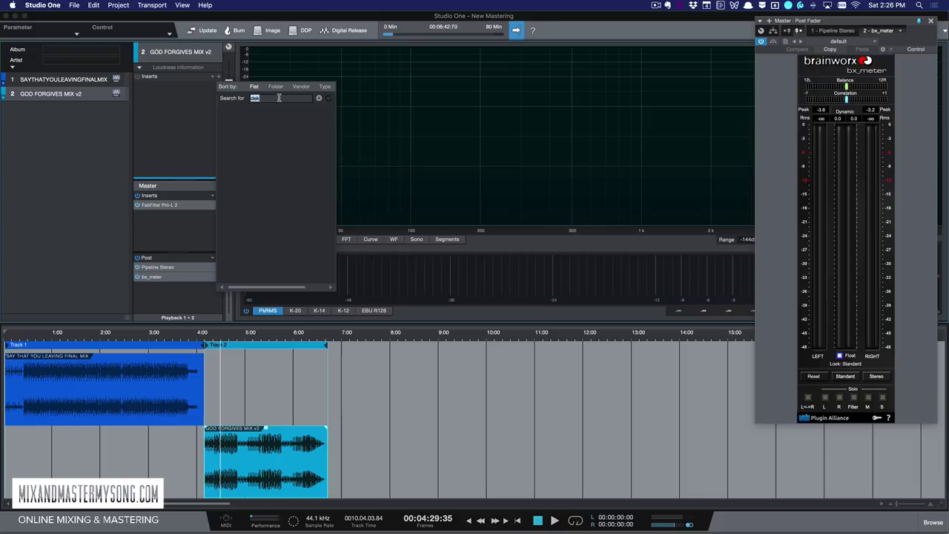
double_click(279, 97)
type("master")
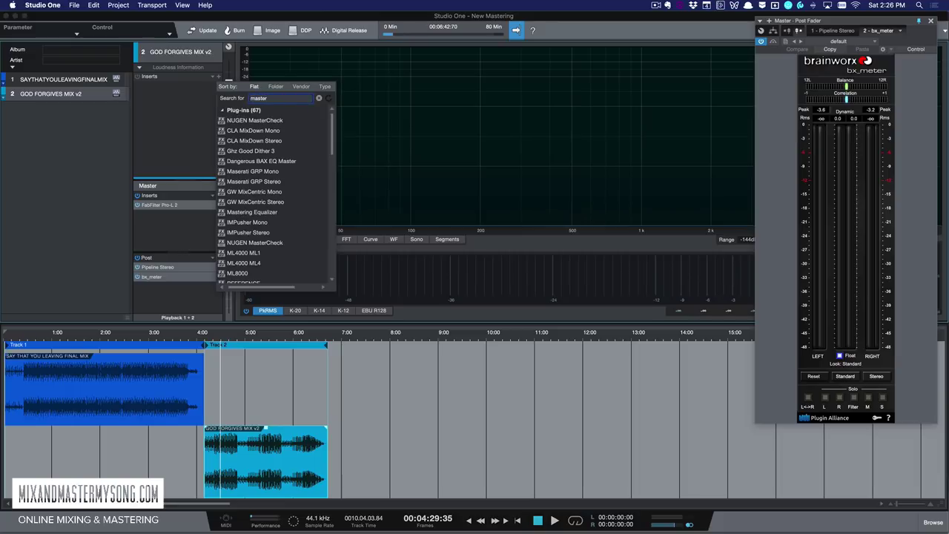
type("de")
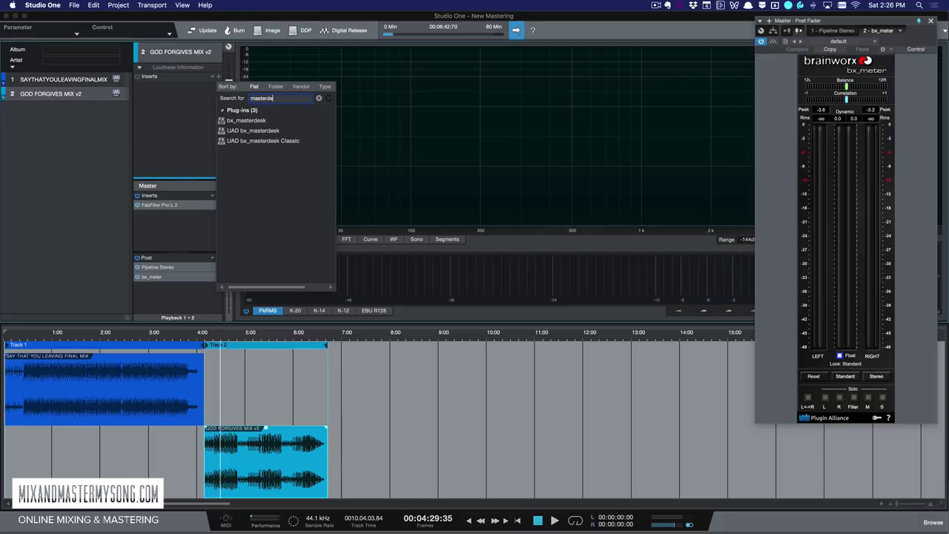
type("sk")
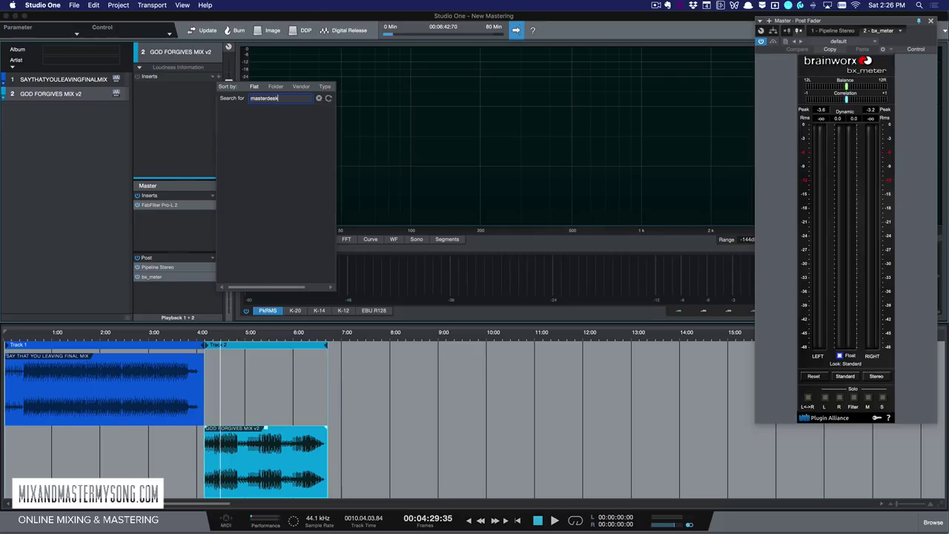
left_click(279, 121)
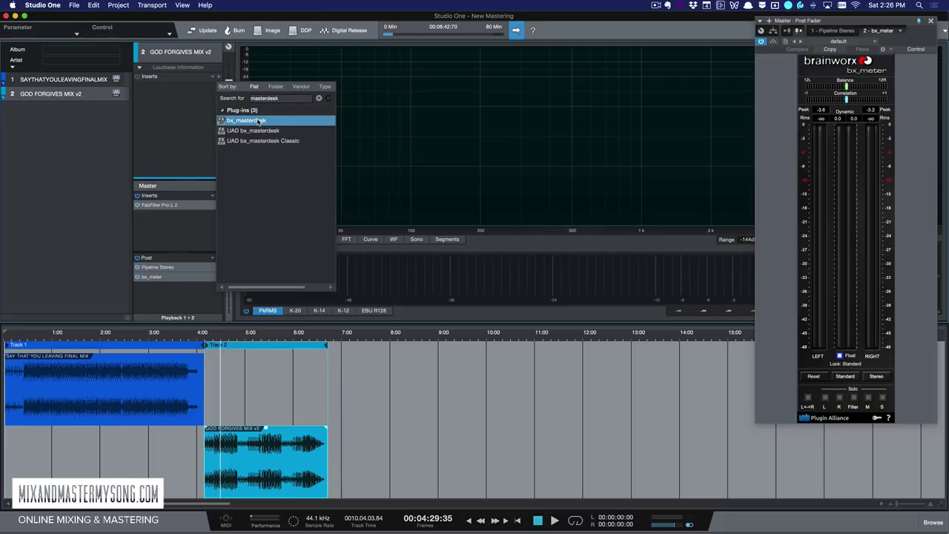
double_click(258, 121)
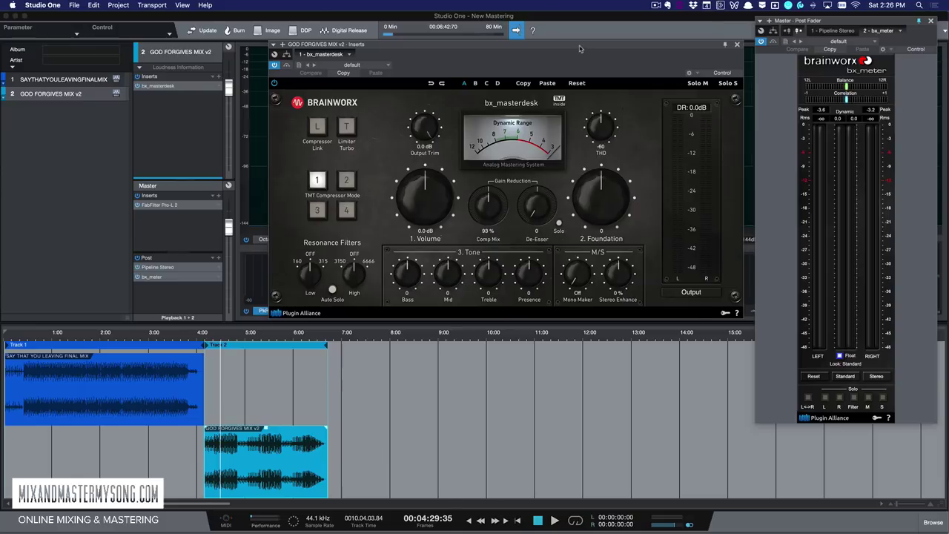
- During playback, raise Volume toward 6.3 dB, set De-Esser 23, Bass 4, and enable Auto Solo
left_click_drag(581, 49, 583, 70)
key("space")
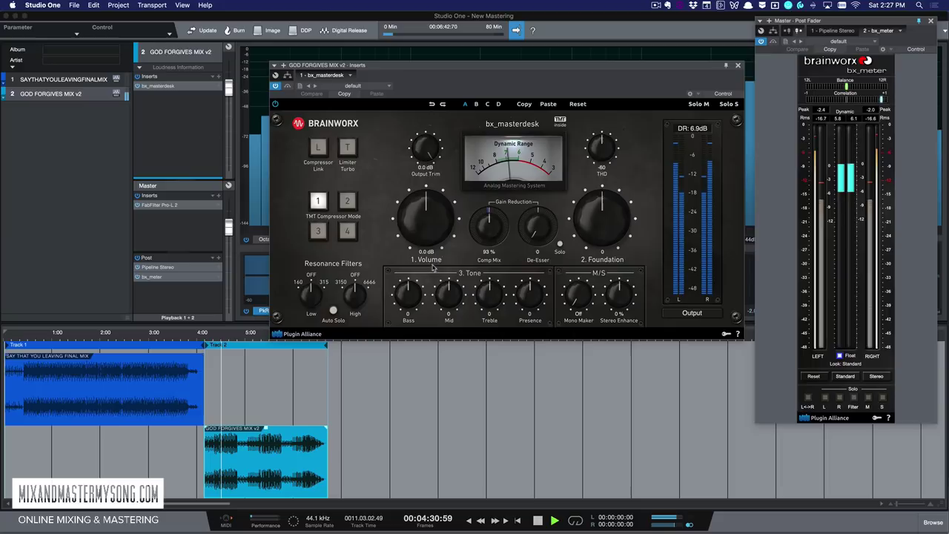
left_click_drag(426, 232, 427, 214)
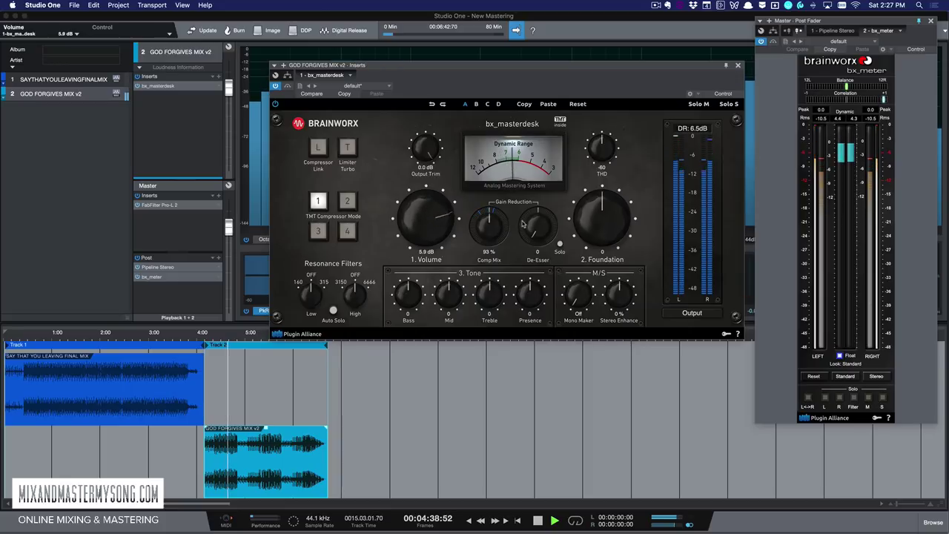
left_click_drag(540, 223, 540, 220)
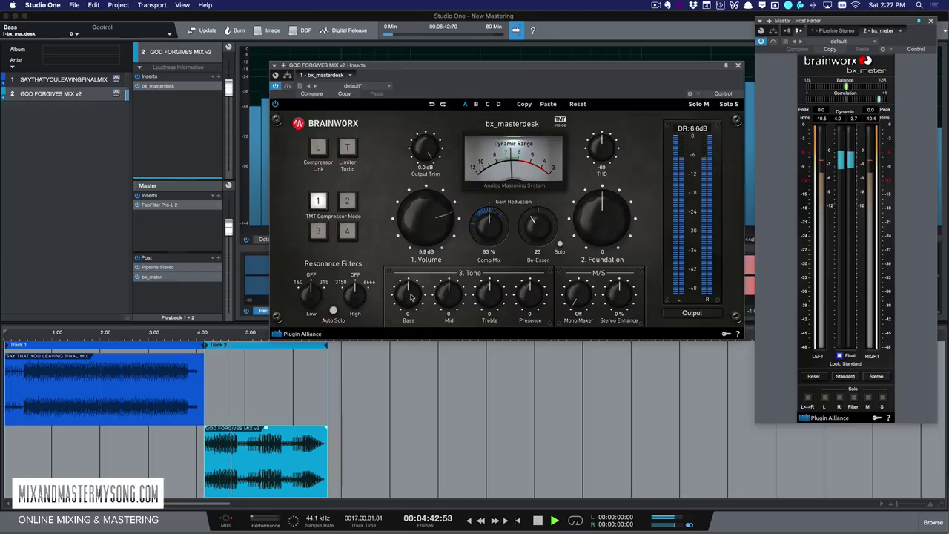
left_click_drag(410, 300, 410, 296)
left_click(333, 310)
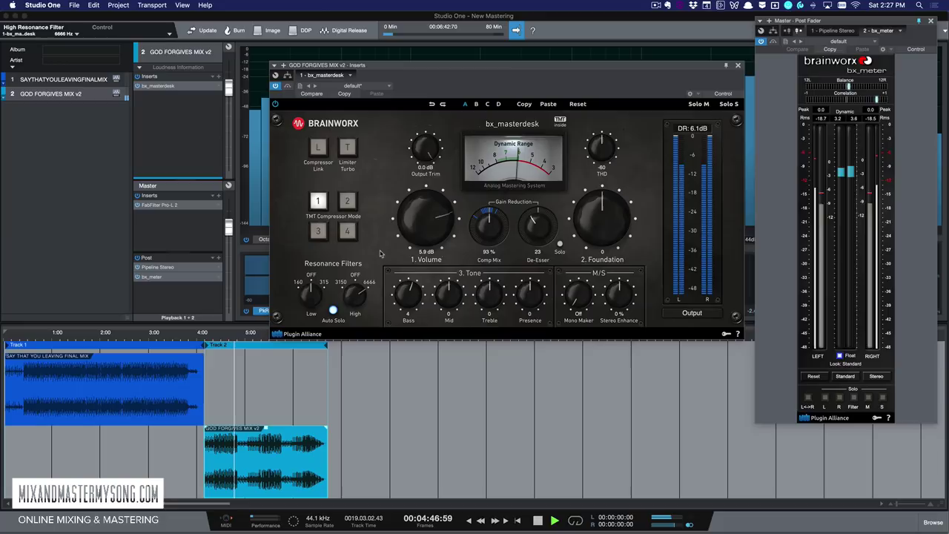
- Tweak the low resonance filter, set Presence 7, Stereo Enhance about 21%, Bass 6, and A/B with Bypass
left_click_drag(313, 296, 316, 271)
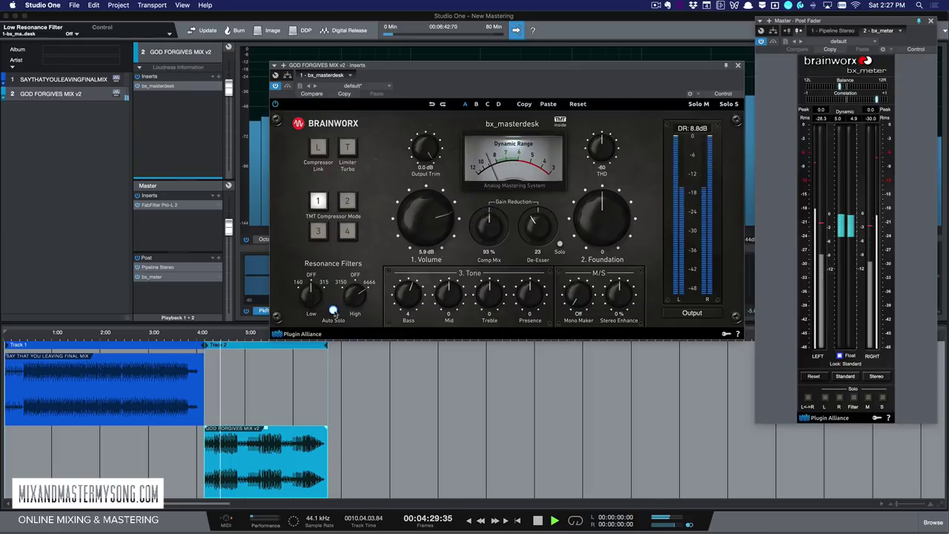
left_click_drag(528, 298, 531, 292)
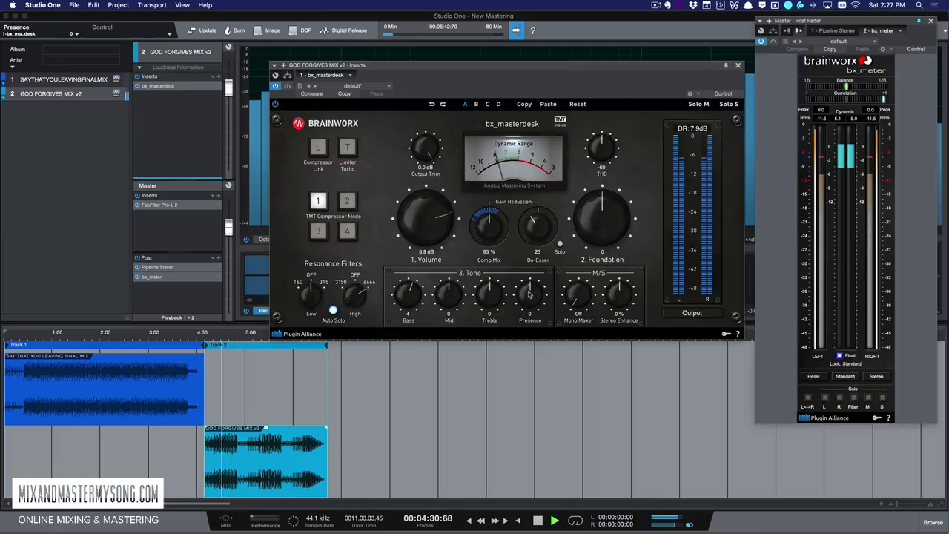
left_click_drag(613, 298, 613, 292)
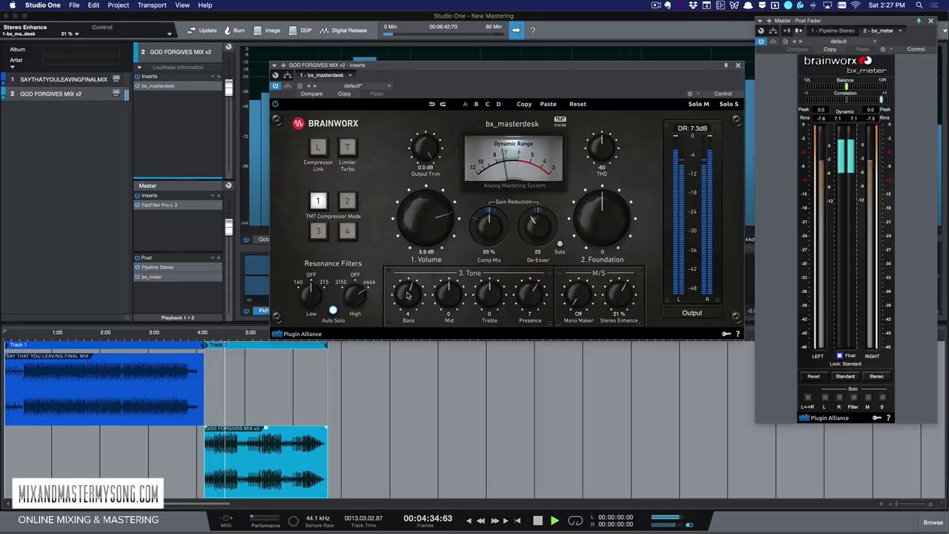
left_click_drag(407, 295, 407, 291)
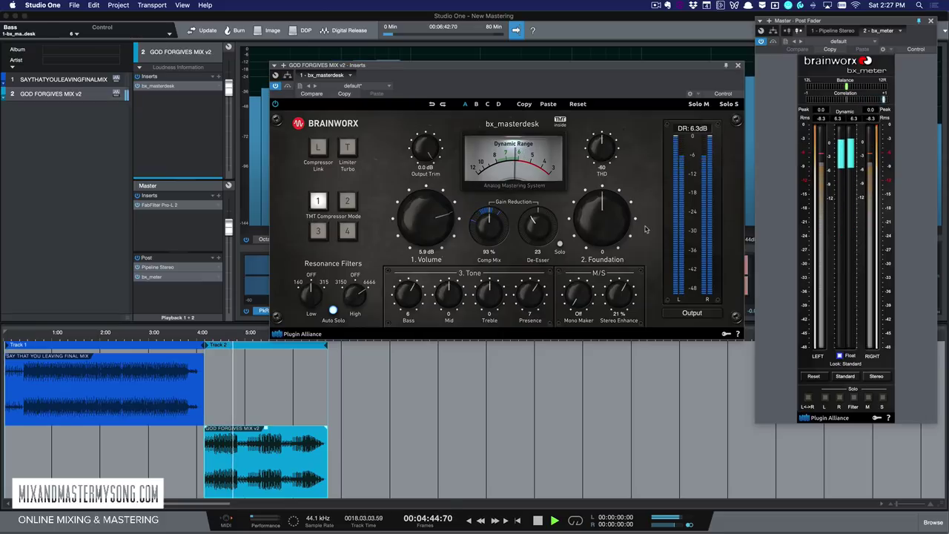
scroll(437, 221, "up", 3)
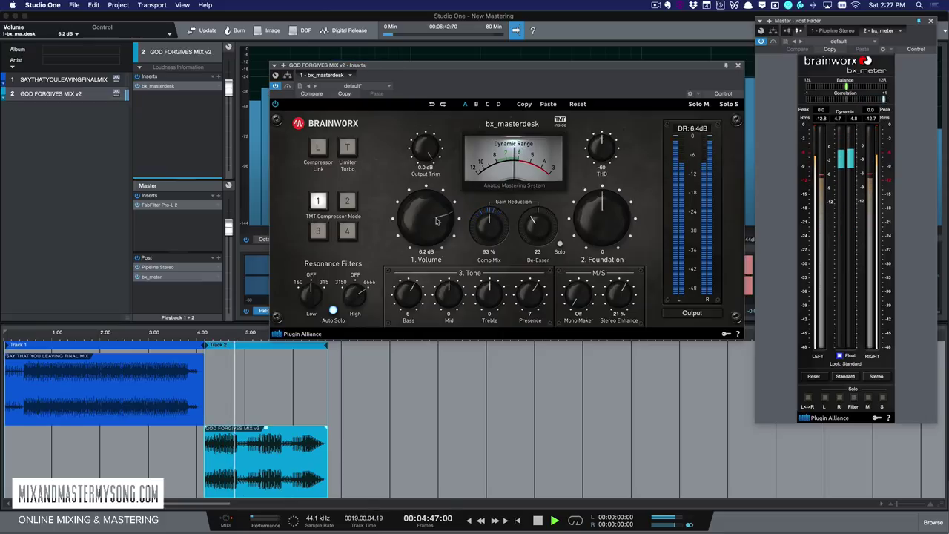
left_click(288, 87)
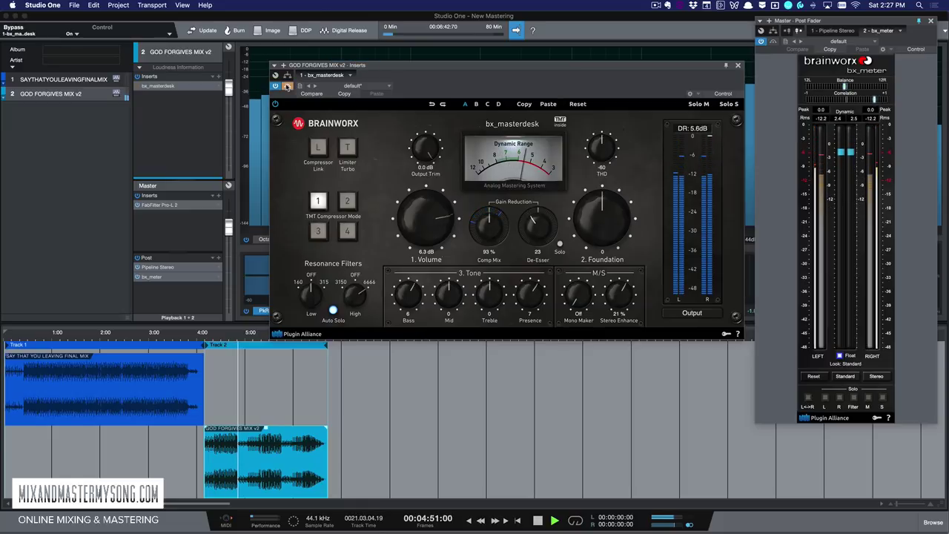
left_click(288, 86)
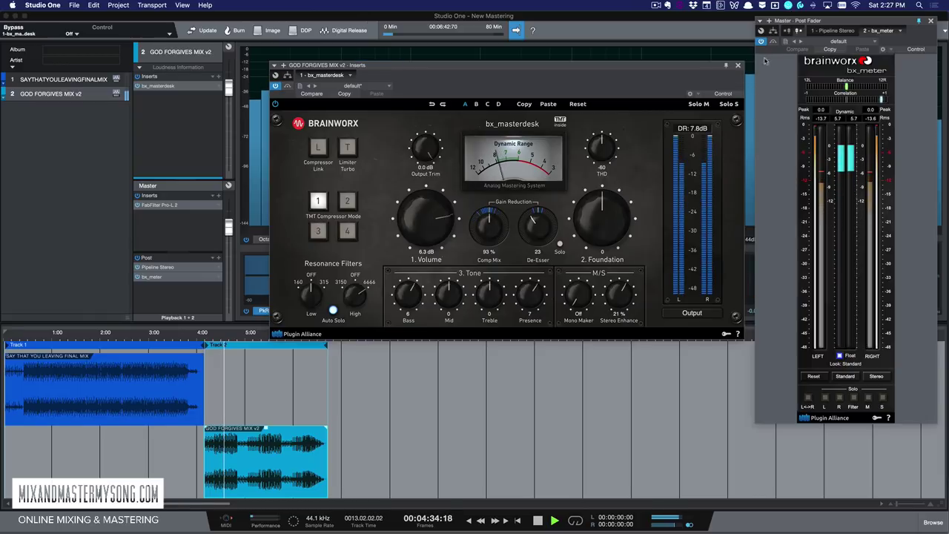
left_click_drag(880, 20, 885, 65)
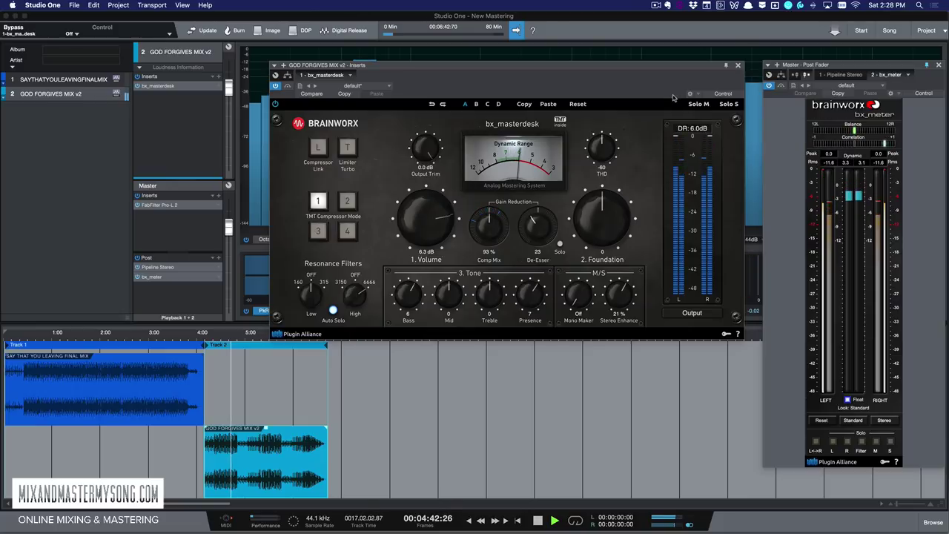
- Stop playback, close bx_masterdesk, and select SAY THAT YOU LEAVING FINAL MIX with the playhead near 2:43
key("space")
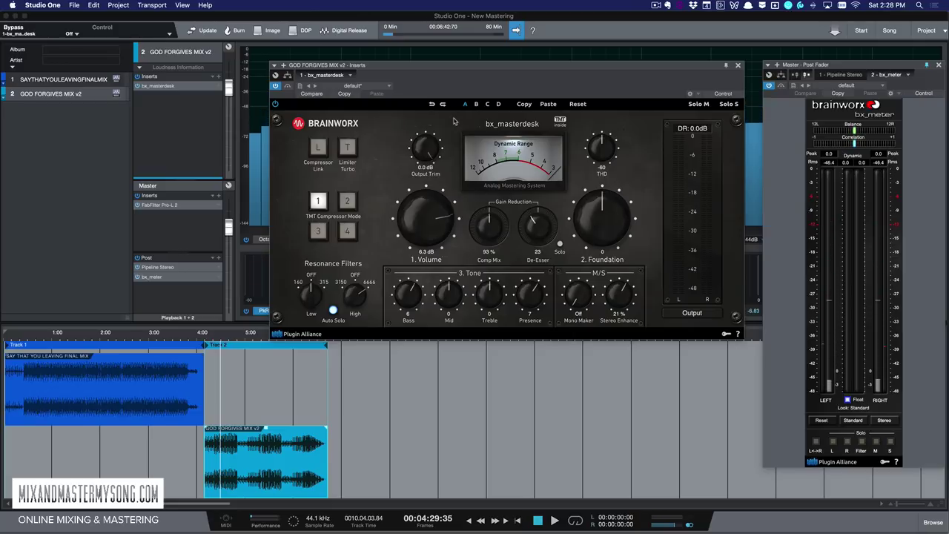
left_click(738, 66)
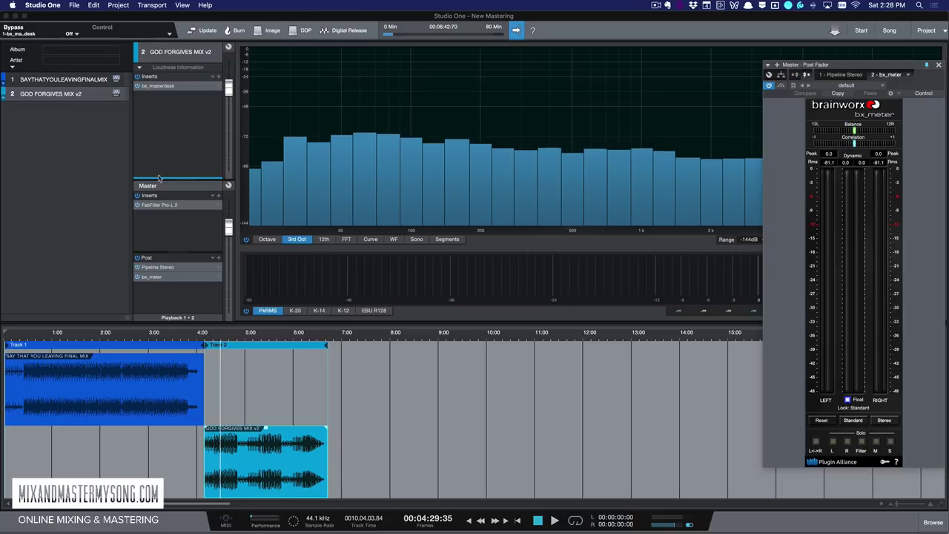
left_click(136, 342)
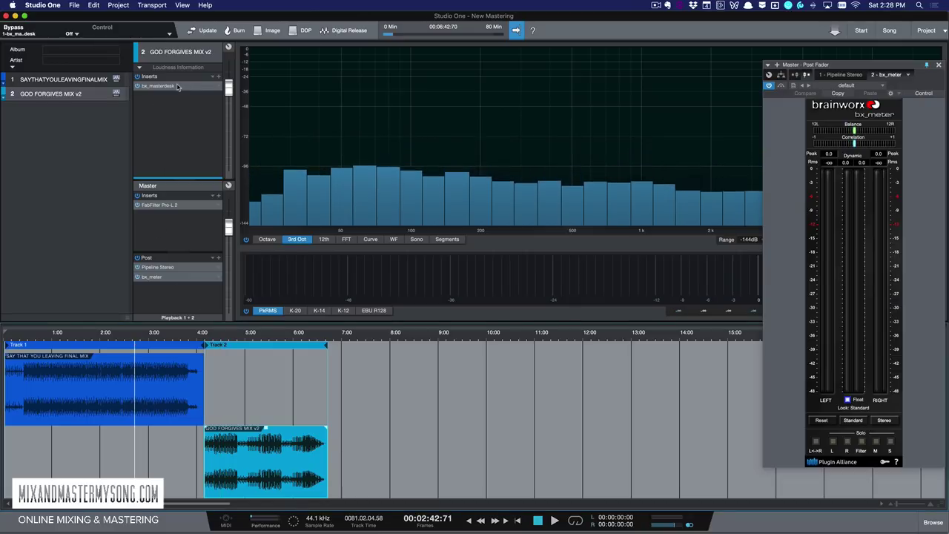
left_click(151, 361)
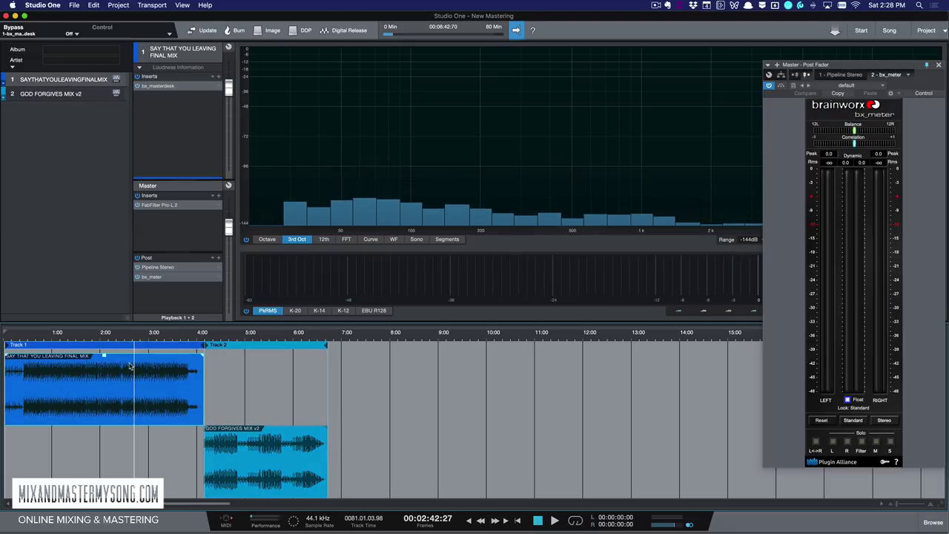
- Open bx_masterdesk on SAY THAT YOU LEAVING FINAL MIX and start playback from 2:30
left_click(191, 87)
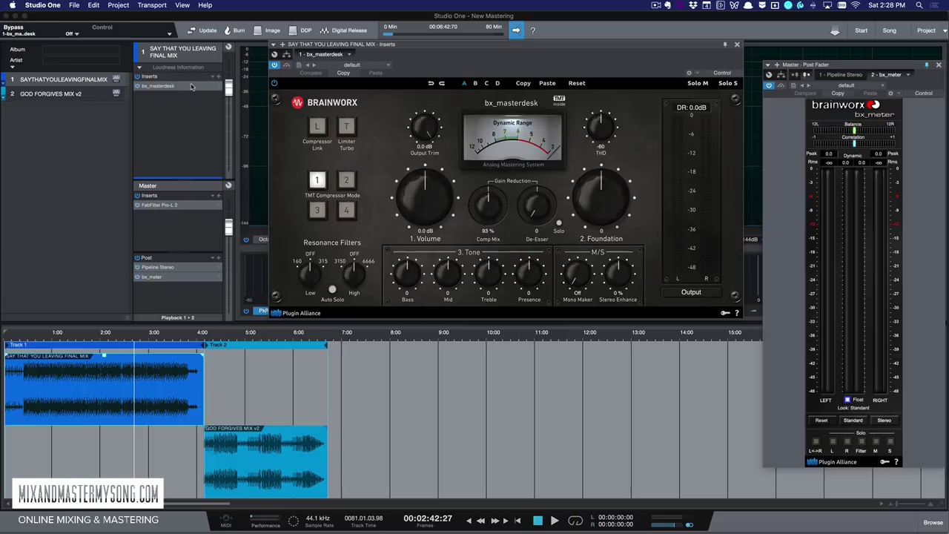
left_click_drag(514, 47, 505, 52)
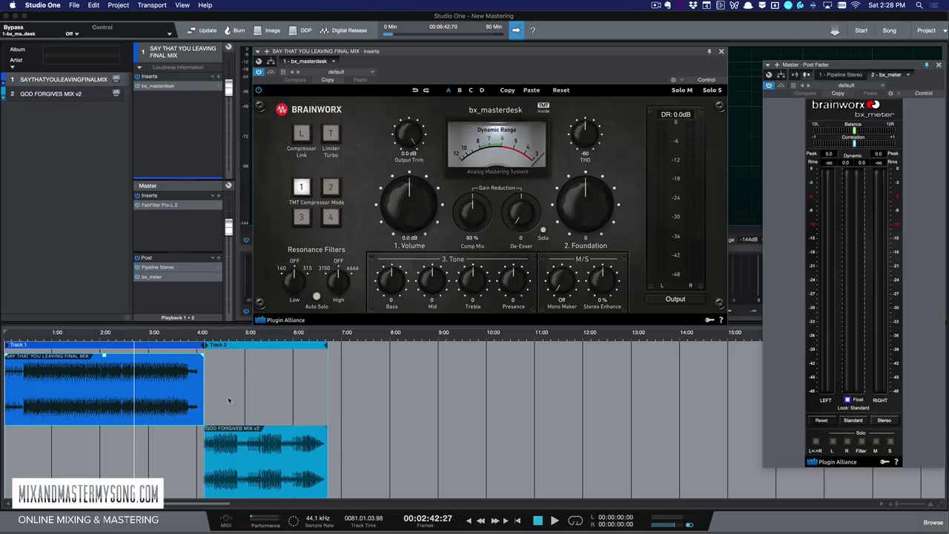
left_click(125, 339)
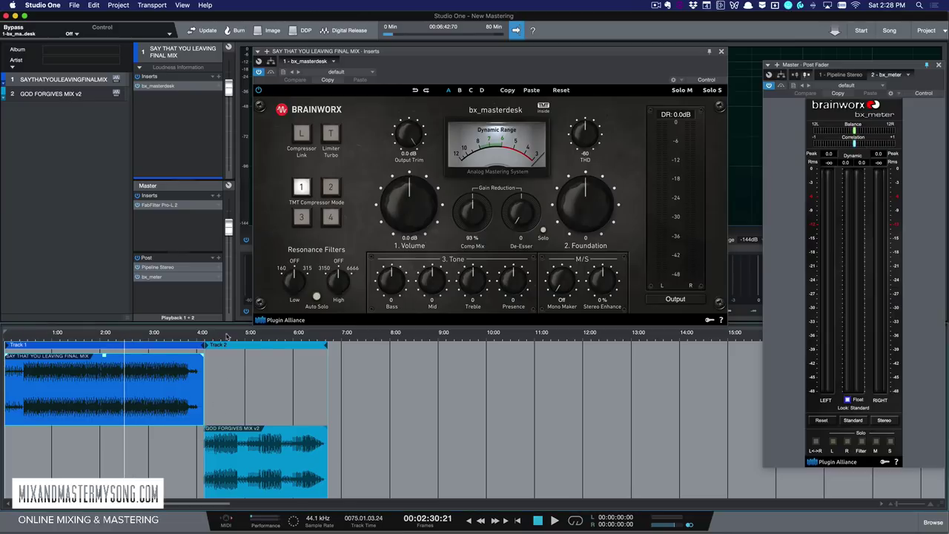
key("space")
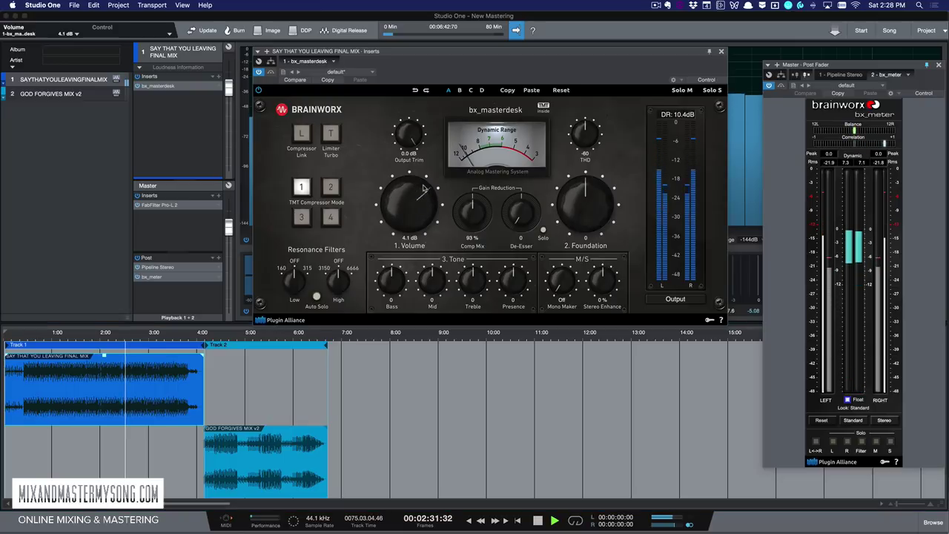
- Set bx_masterdesk Volume to 7.5 dB and Output Trim to -0.3 dB
left_click_drag(422, 195, 425, 181)
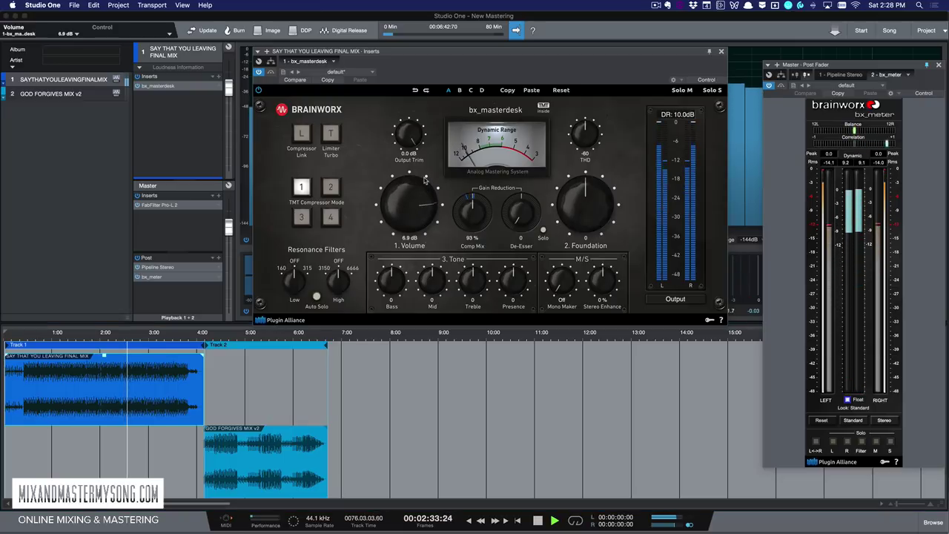
scroll(414, 197, "up", 1)
scroll(415, 198, "up", 5)
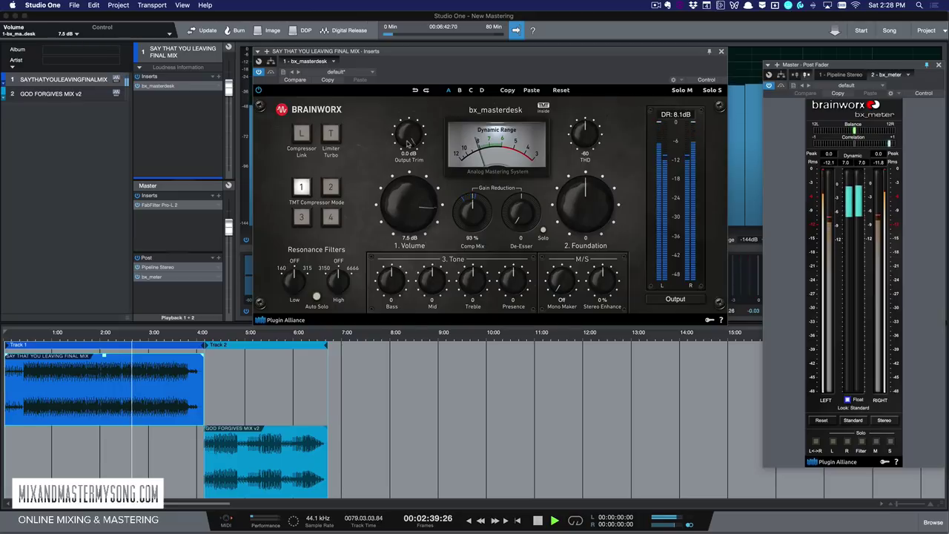
scroll(409, 142, "down", 2)
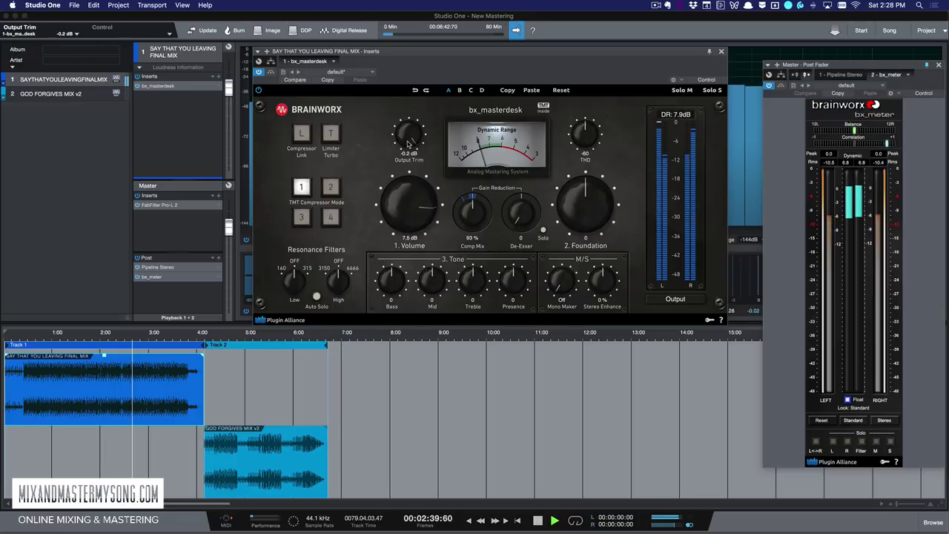
- Compare TMT compressor modes 1–4, raise Volume to 8.0 dB, and settle on mode 2
left_click(328, 186)
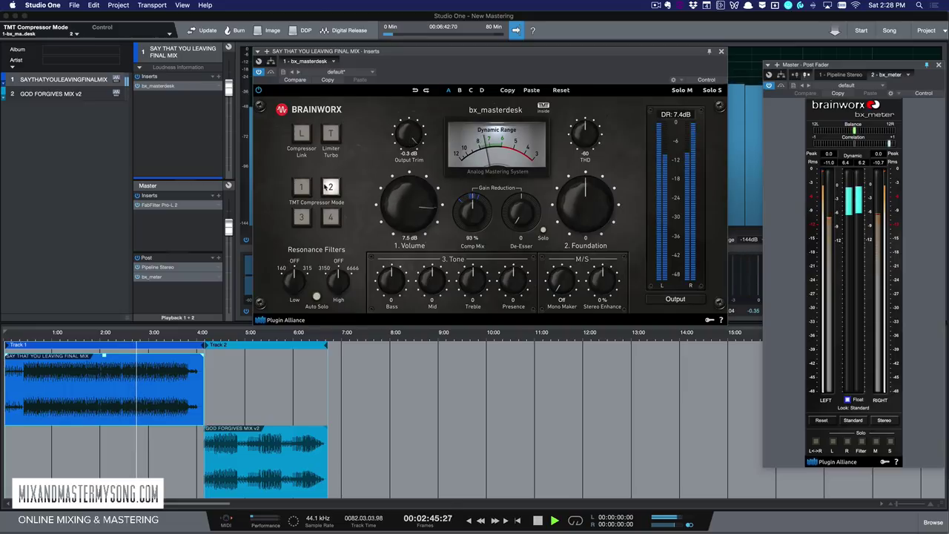
left_click(300, 216)
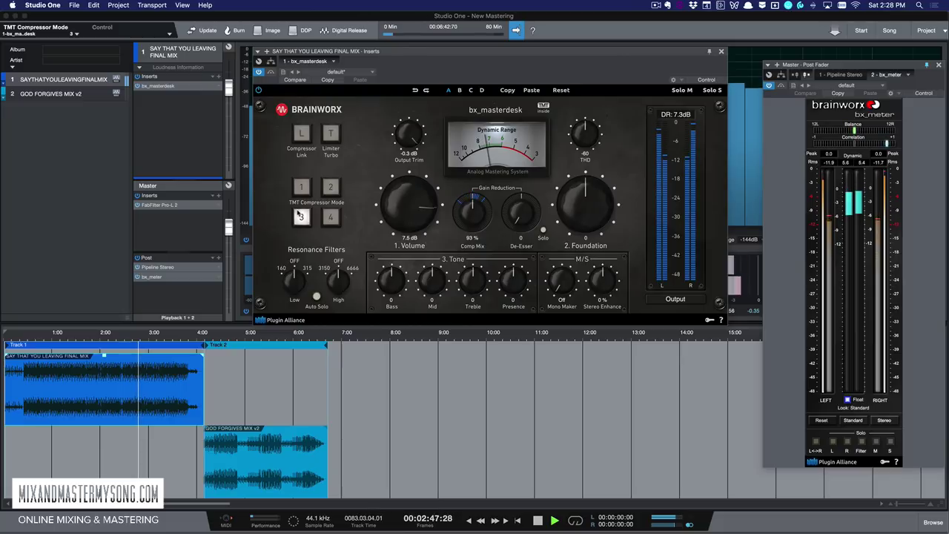
left_click_drag(415, 210, 434, 193)
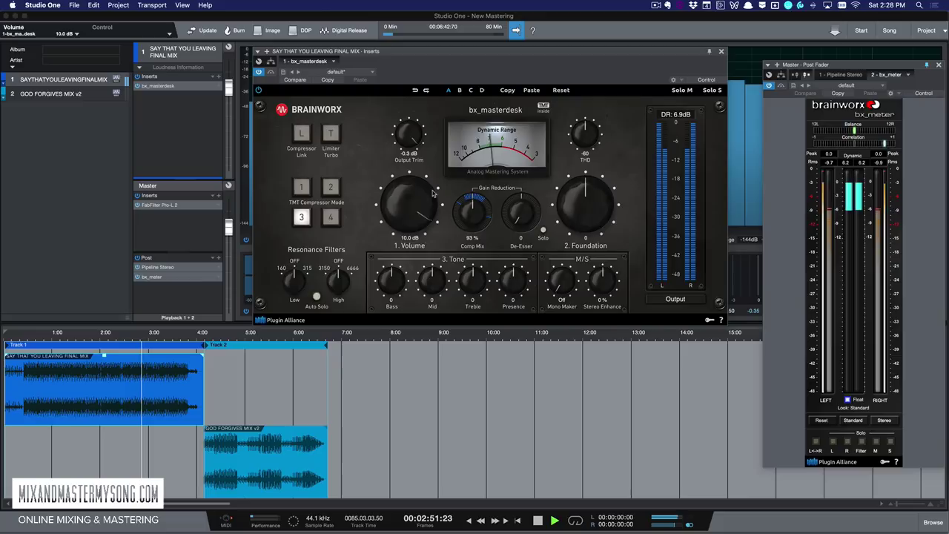
left_click(332, 217)
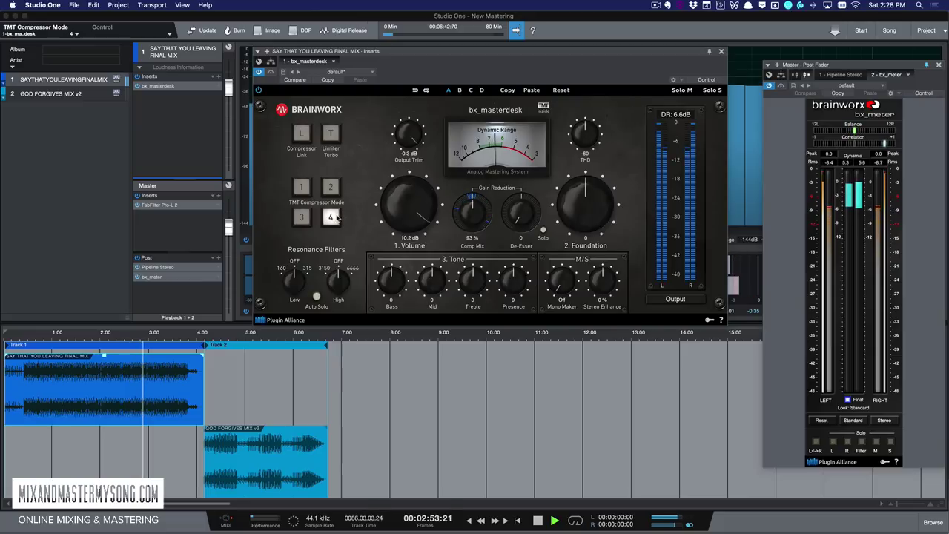
left_click(295, 189)
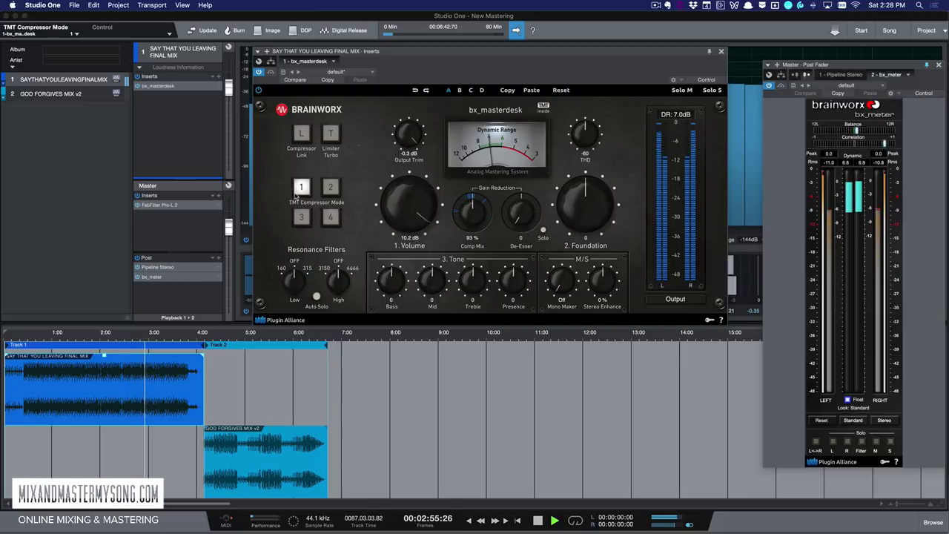
left_click(331, 187)
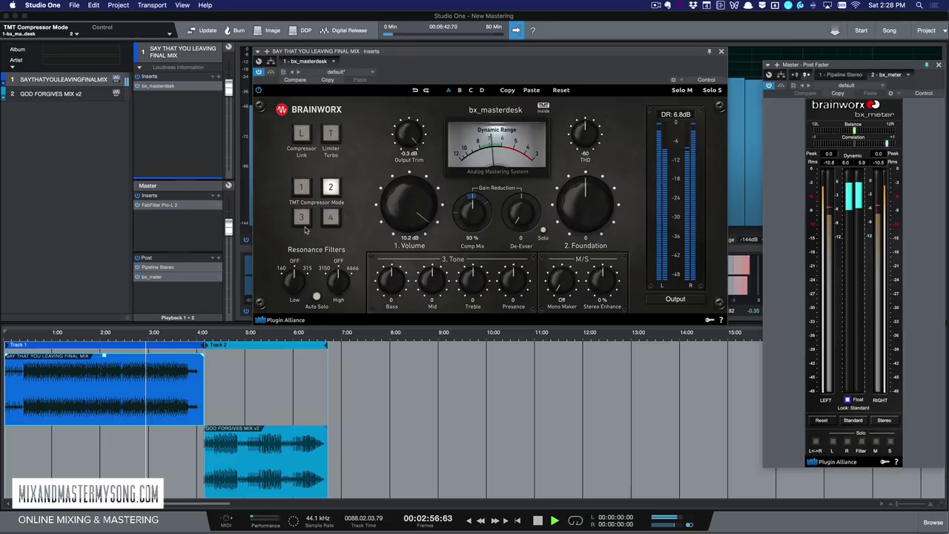
- Enable resonance Auto Solo, adjust Low/High resonance filters, set Foundation -9 and Stereo Enhance 17%
left_click(317, 297)
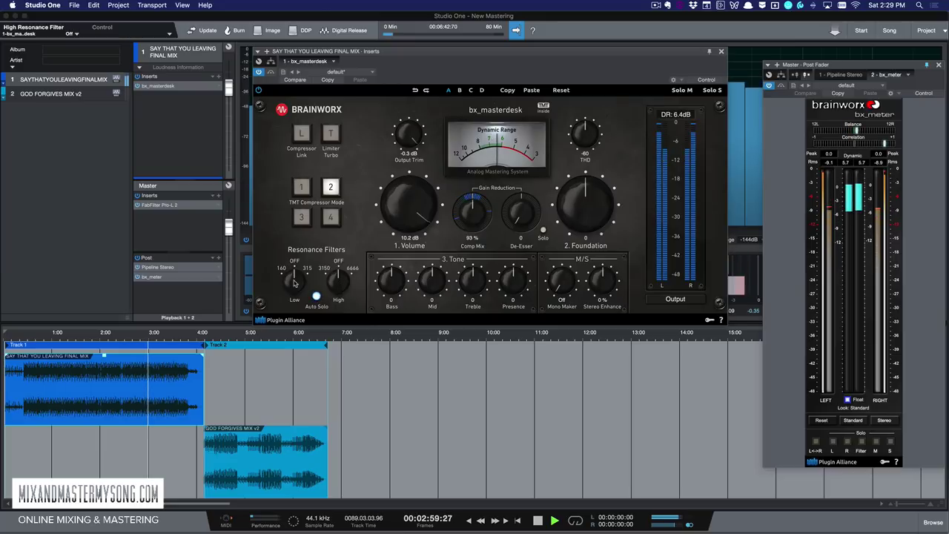
left_click_drag(294, 282, 291, 343)
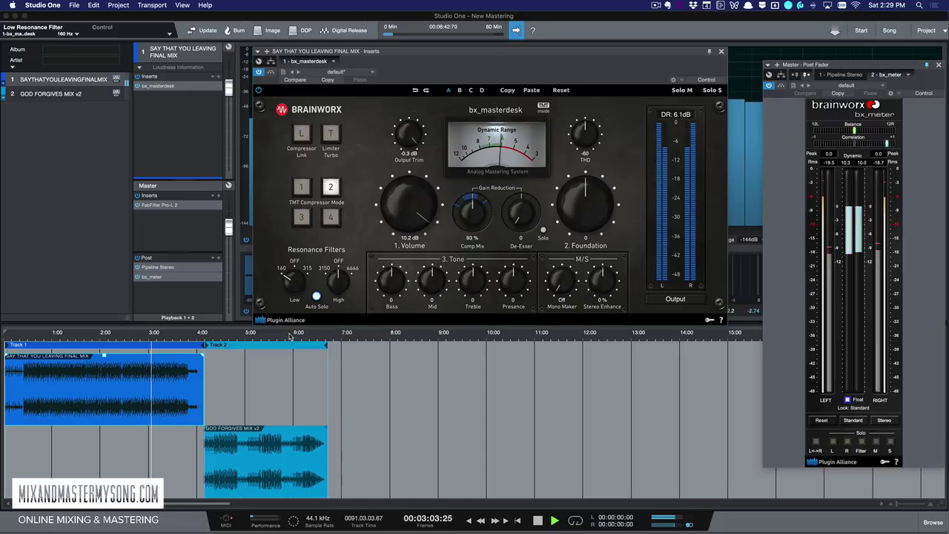
left_click_drag(335, 282, 323, 327)
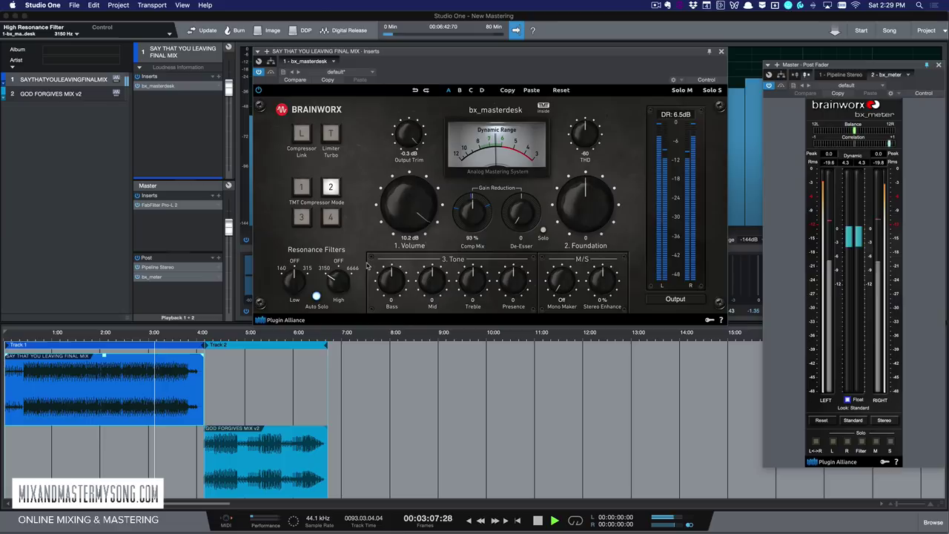
scroll(570, 221, "down", 6)
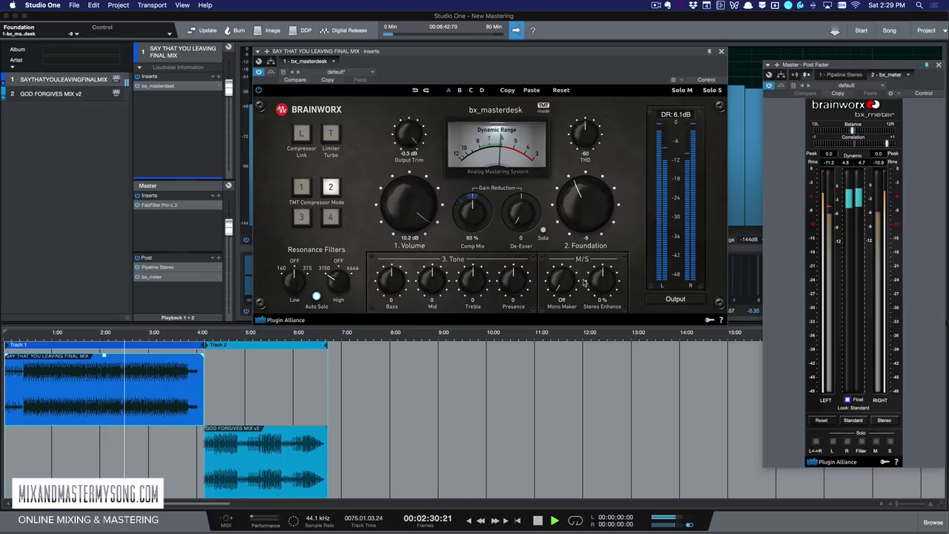
scroll(602, 279, "up", 1)
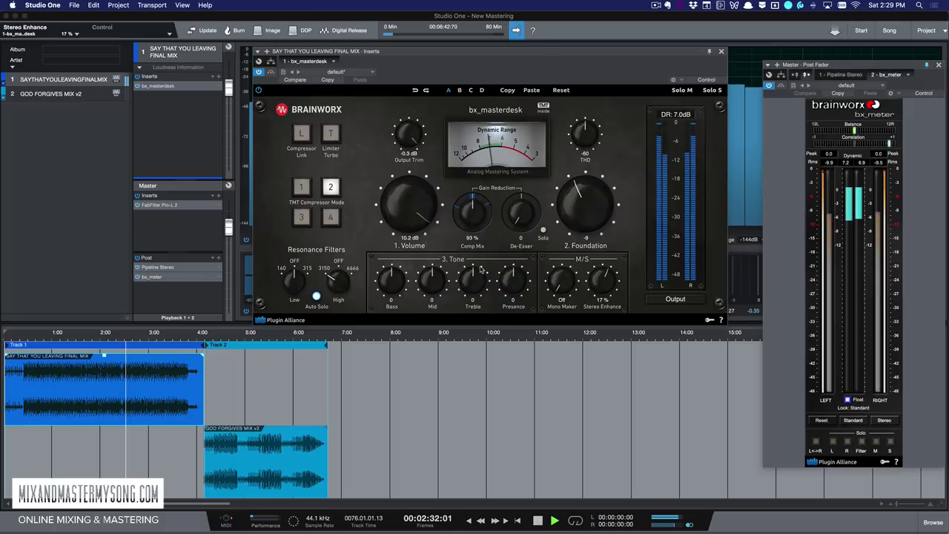
- Raise the second song's Treble to 7, compare against the first song, then show its settings
left_click(222, 340)
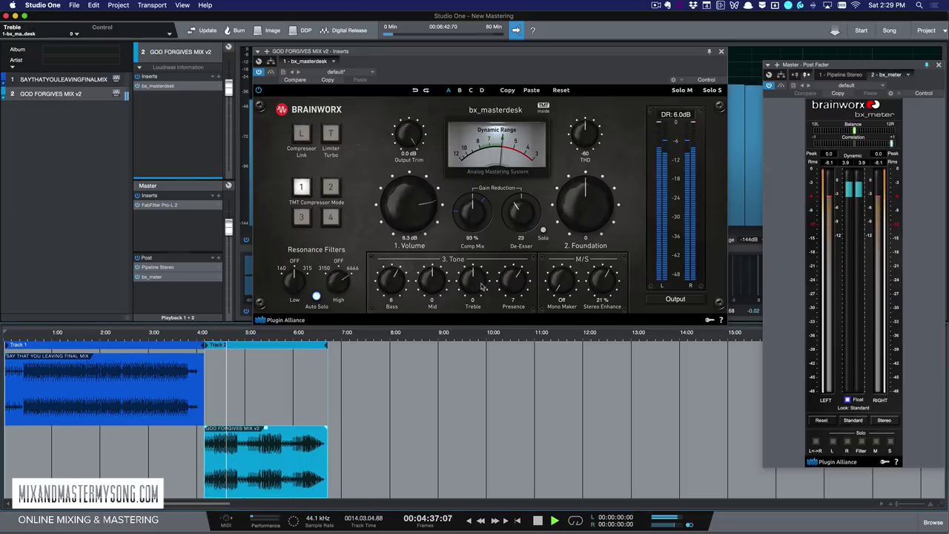
left_click_drag(482, 286, 476, 278)
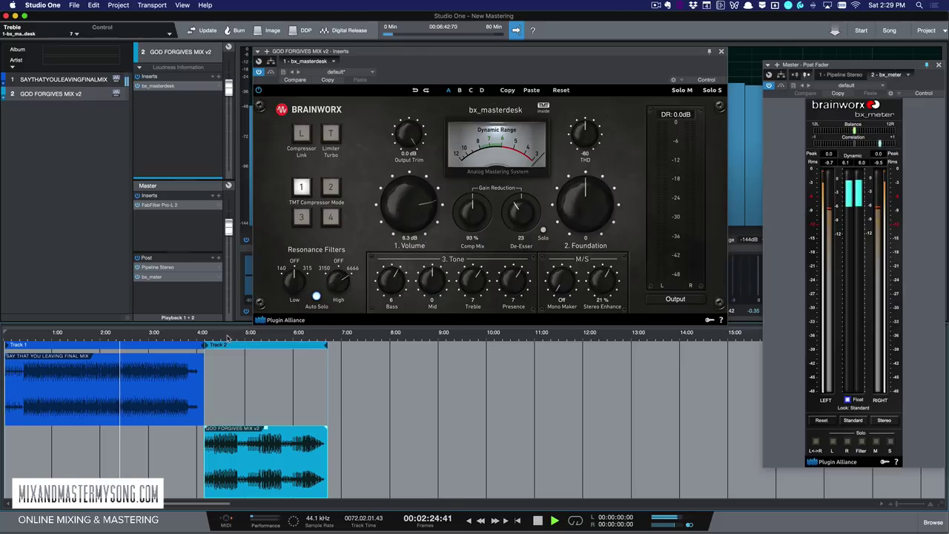
left_click(228, 338)
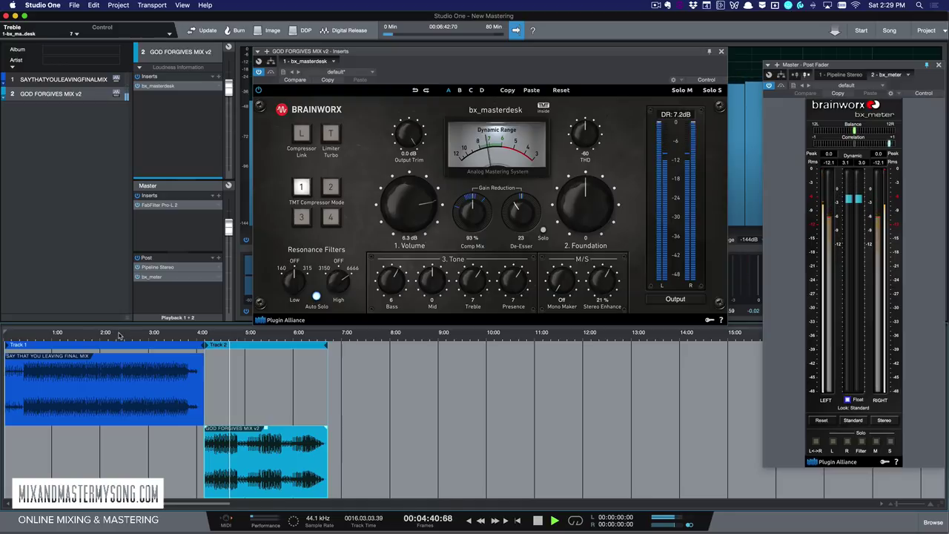
left_click(119, 336)
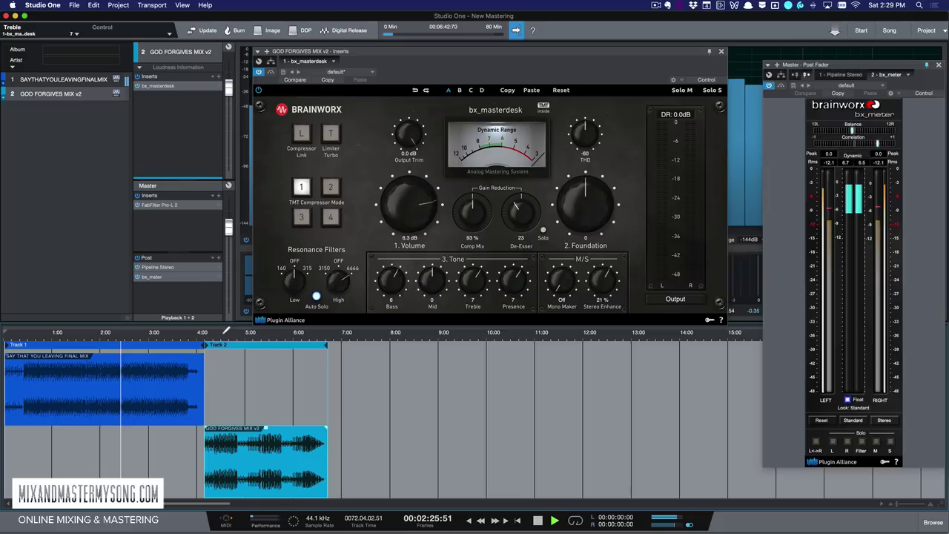
left_click(185, 384)
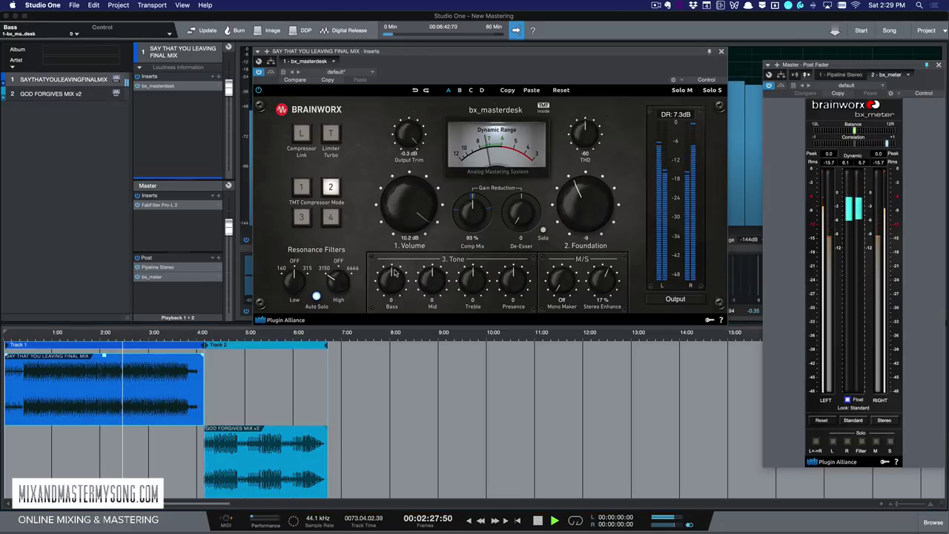
- Set the first song's Bass to 8, Mid 3 and Treble 8, comparing against the second song
scroll(392, 280, "up", 1)
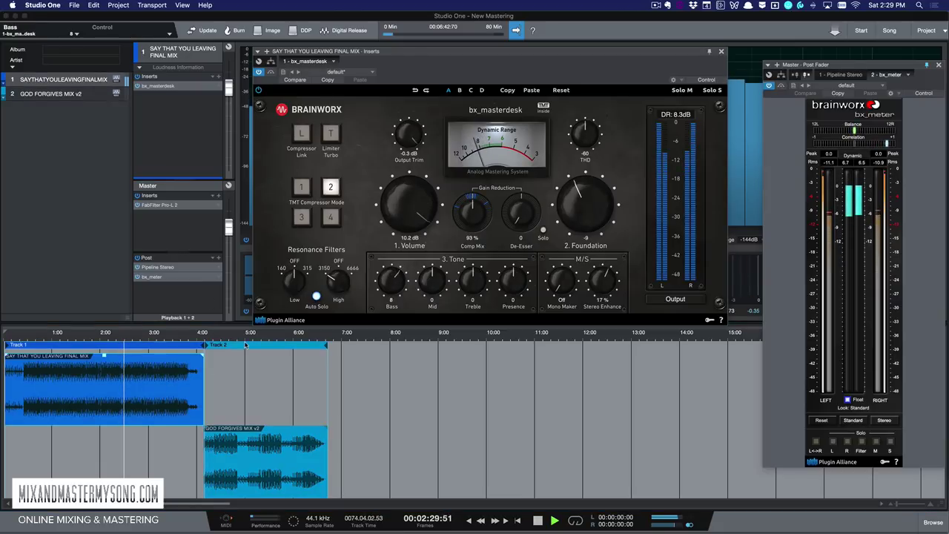
left_click(237, 348)
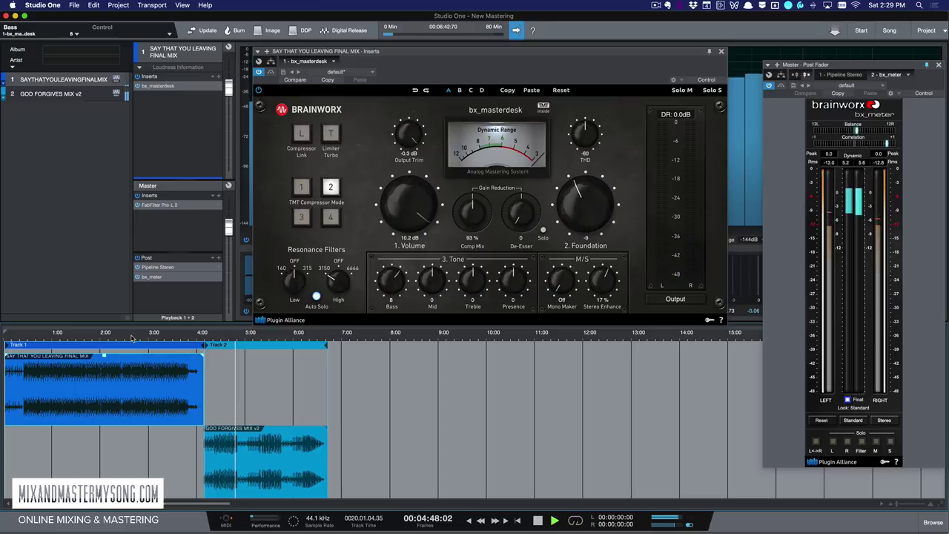
left_click(132, 339)
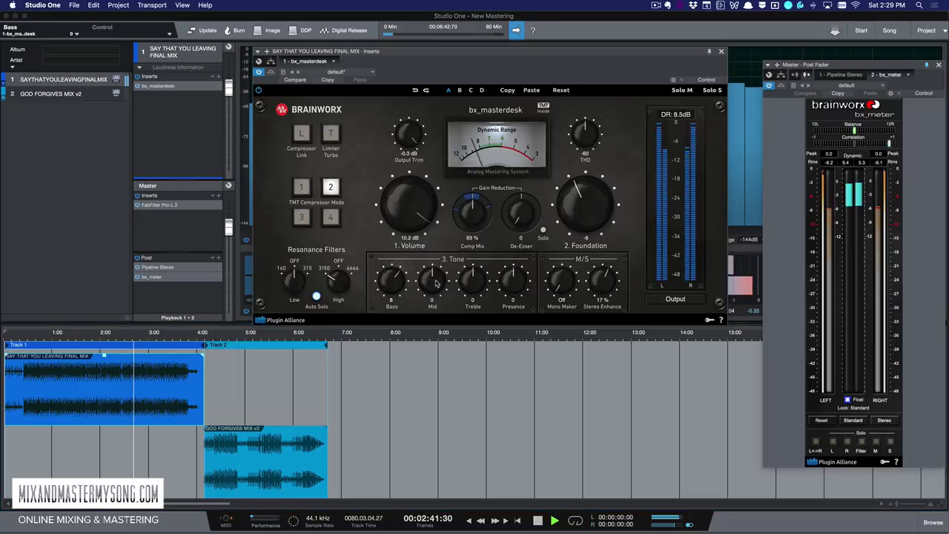
left_click_drag(490, 281, 490, 270)
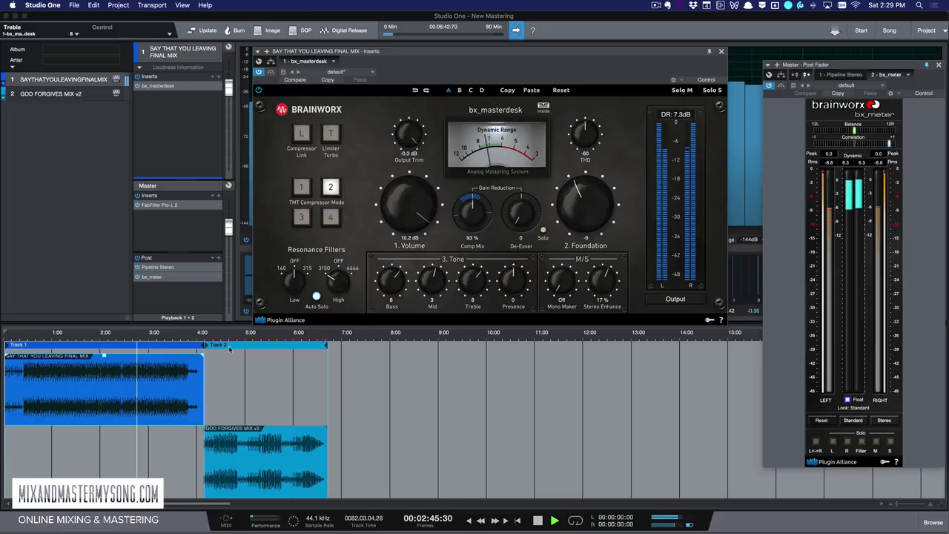
left_click(228, 334)
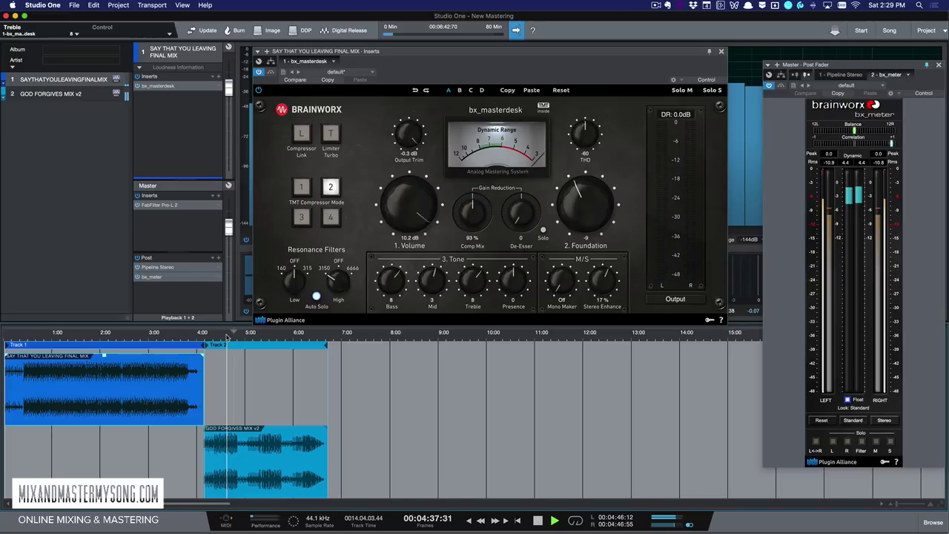
left_click(143, 335)
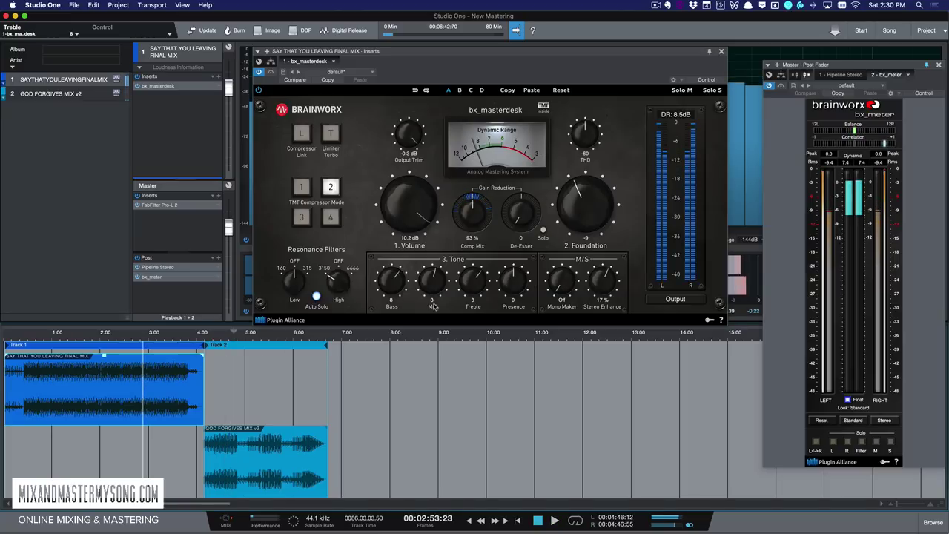
- Stop playback and review each song's bx_masterdesk, ending on GOD FORGIVES MIX v2
key("space")
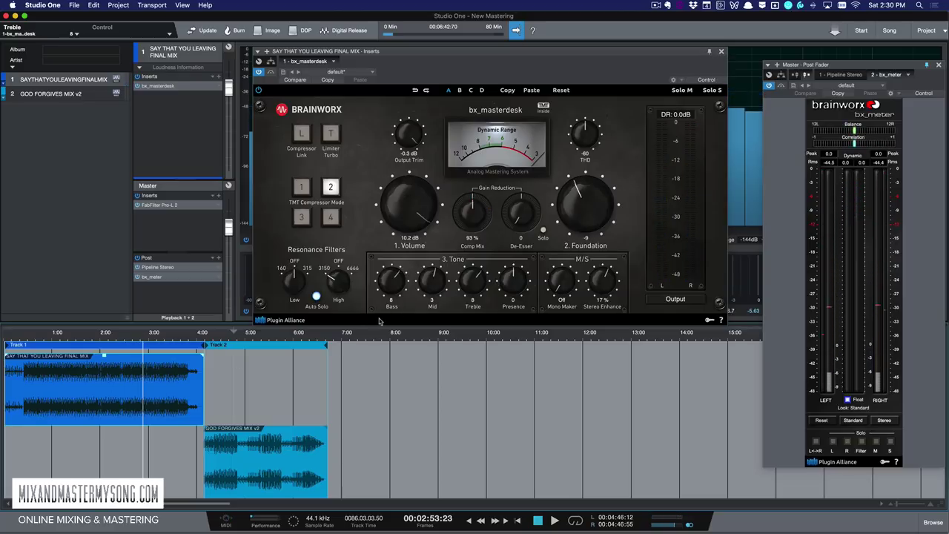
left_click(258, 471)
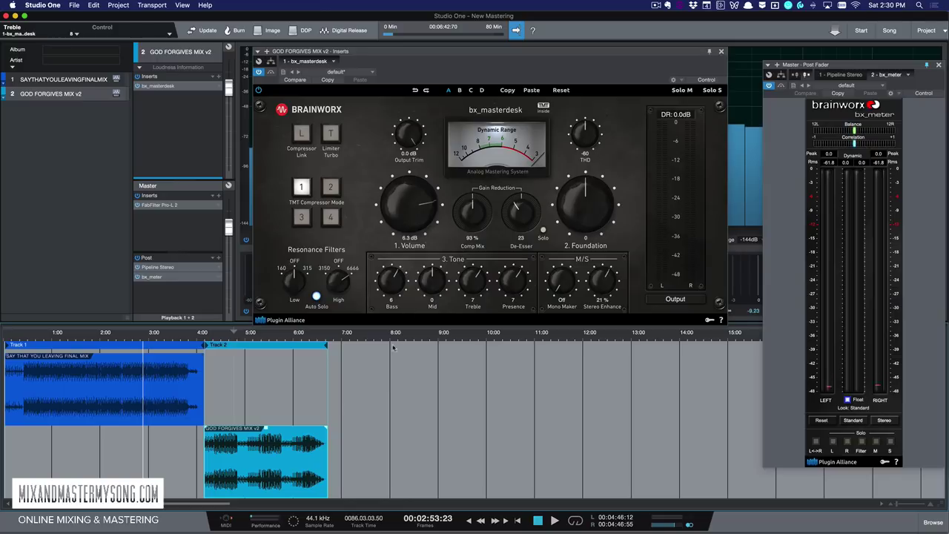
left_click(178, 415)
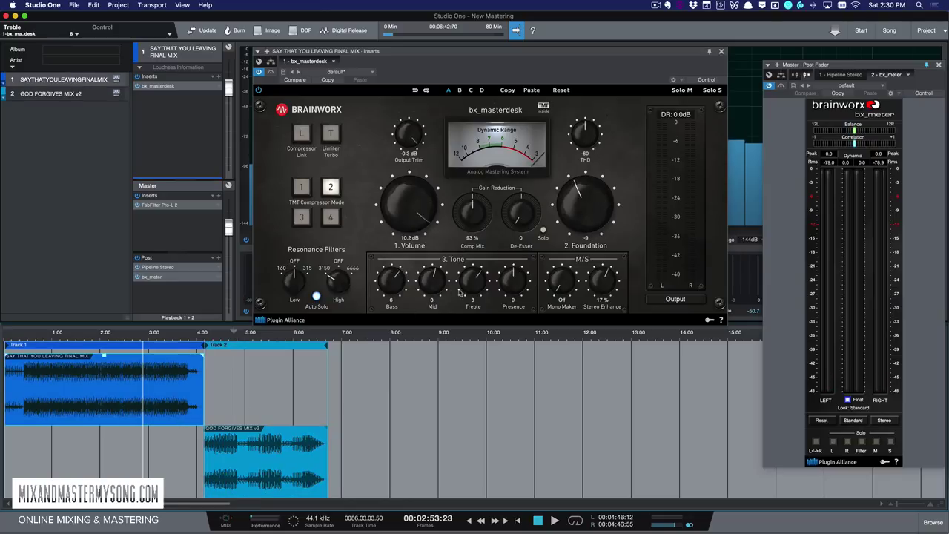
left_click(487, 349)
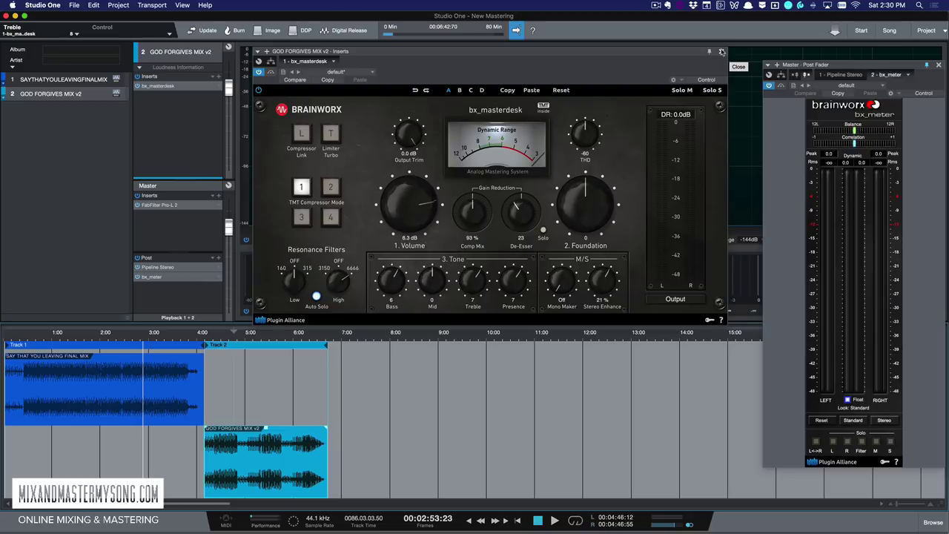
- Close the bx_masterdesk insert window
left_click(721, 52)
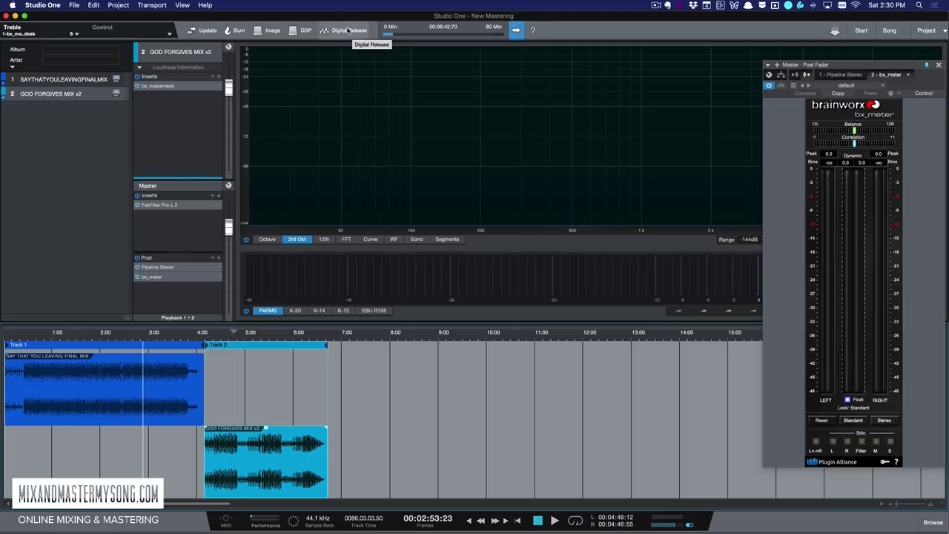
- Open Digital Release to view both songs as 16-bit, 44.1 kHz WAV exports
left_click(348, 30)
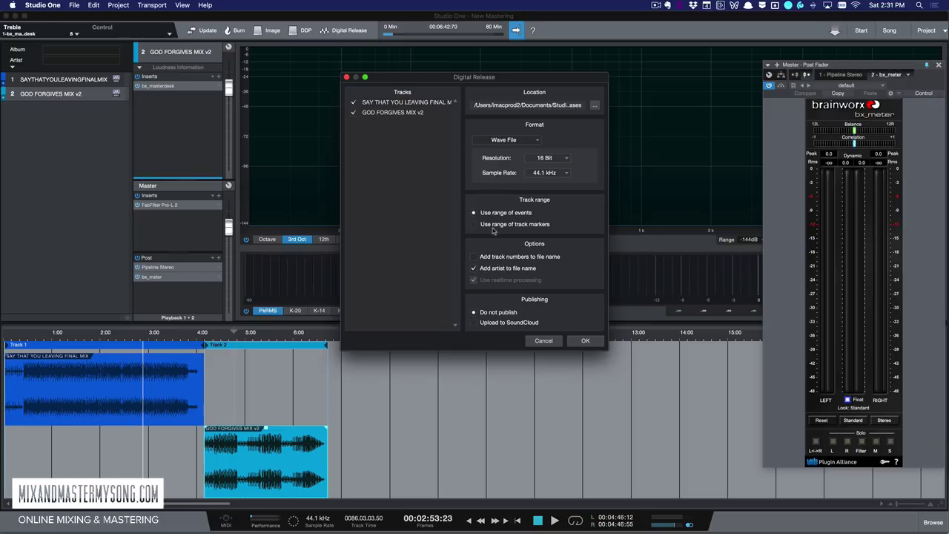
- Cancel the Digital Release dialog without exporting
left_click(544, 341)
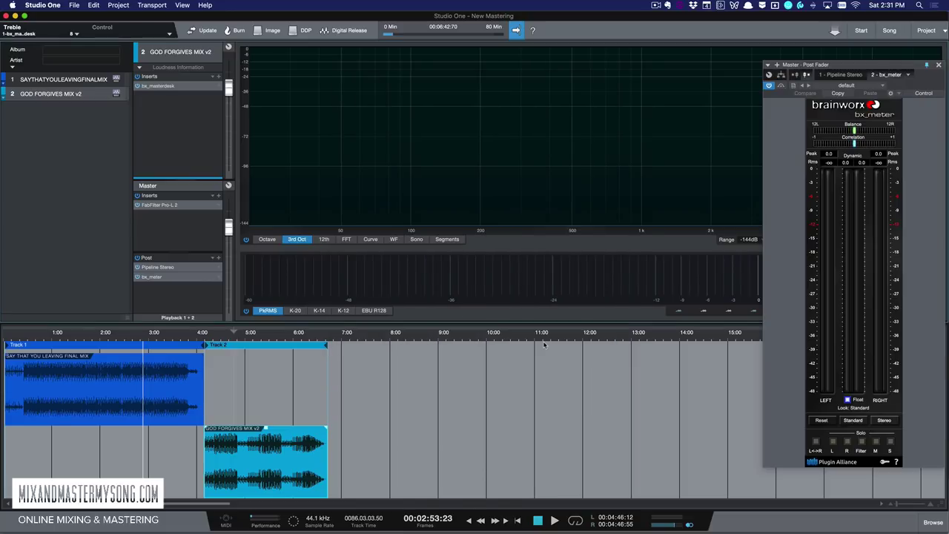